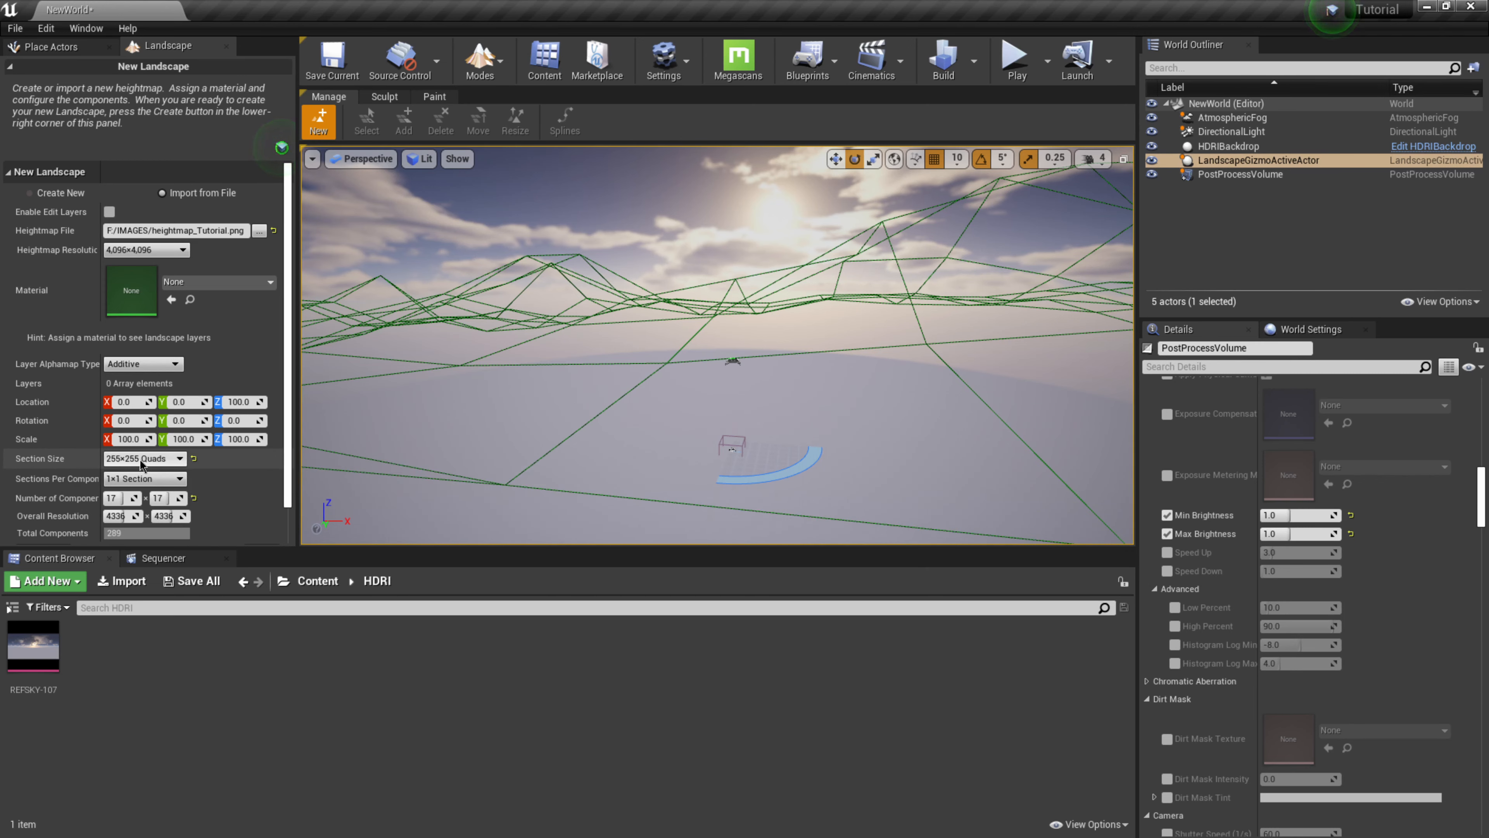
Assign MI_Landscape from the Brushify/Materials/Landscape folder as the new landscape's material and import the heightmap landscape
scroll(285, 401, "down", 1)
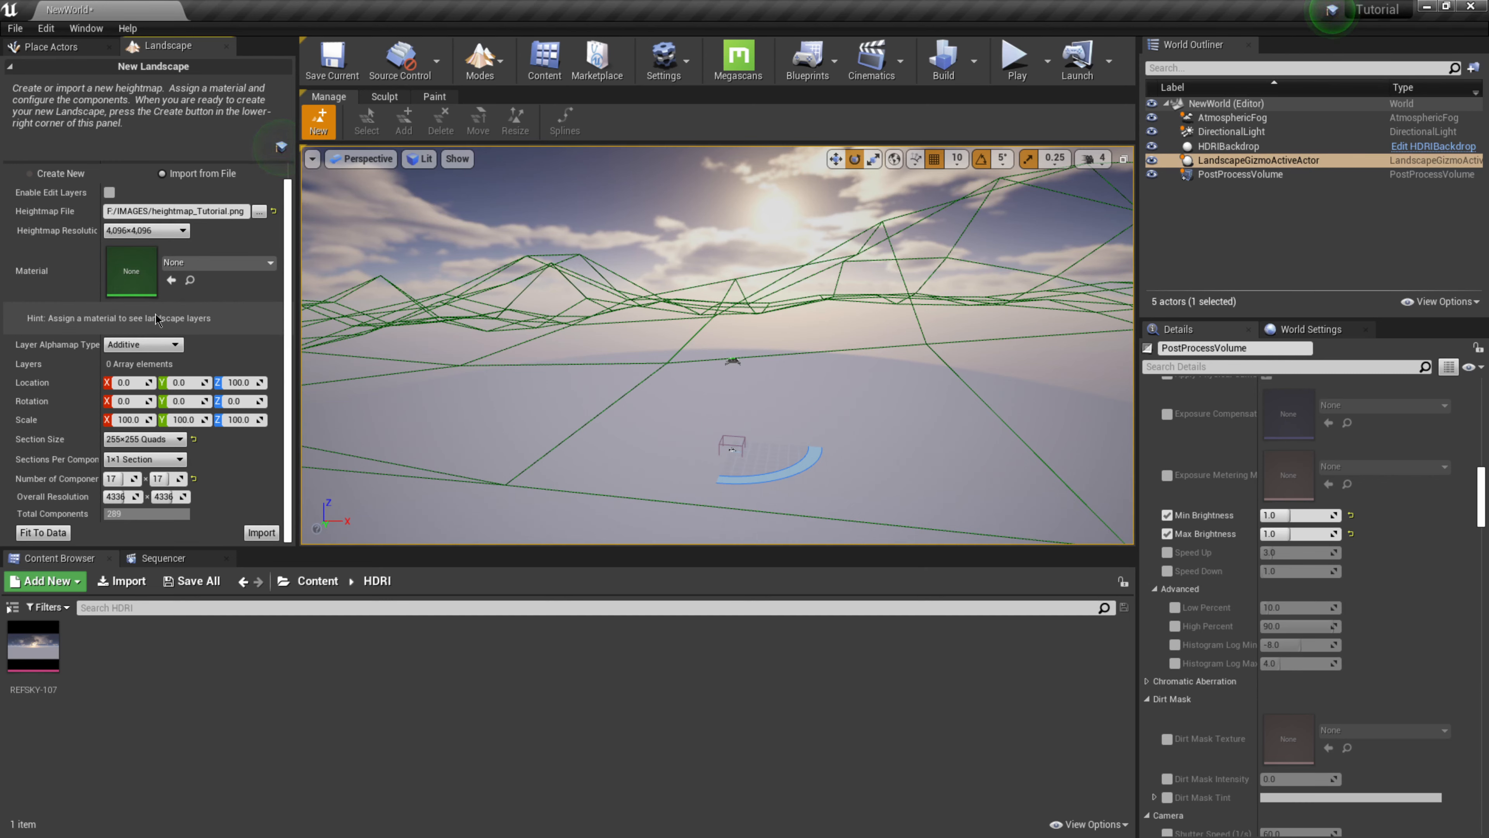
left_click(320, 579)
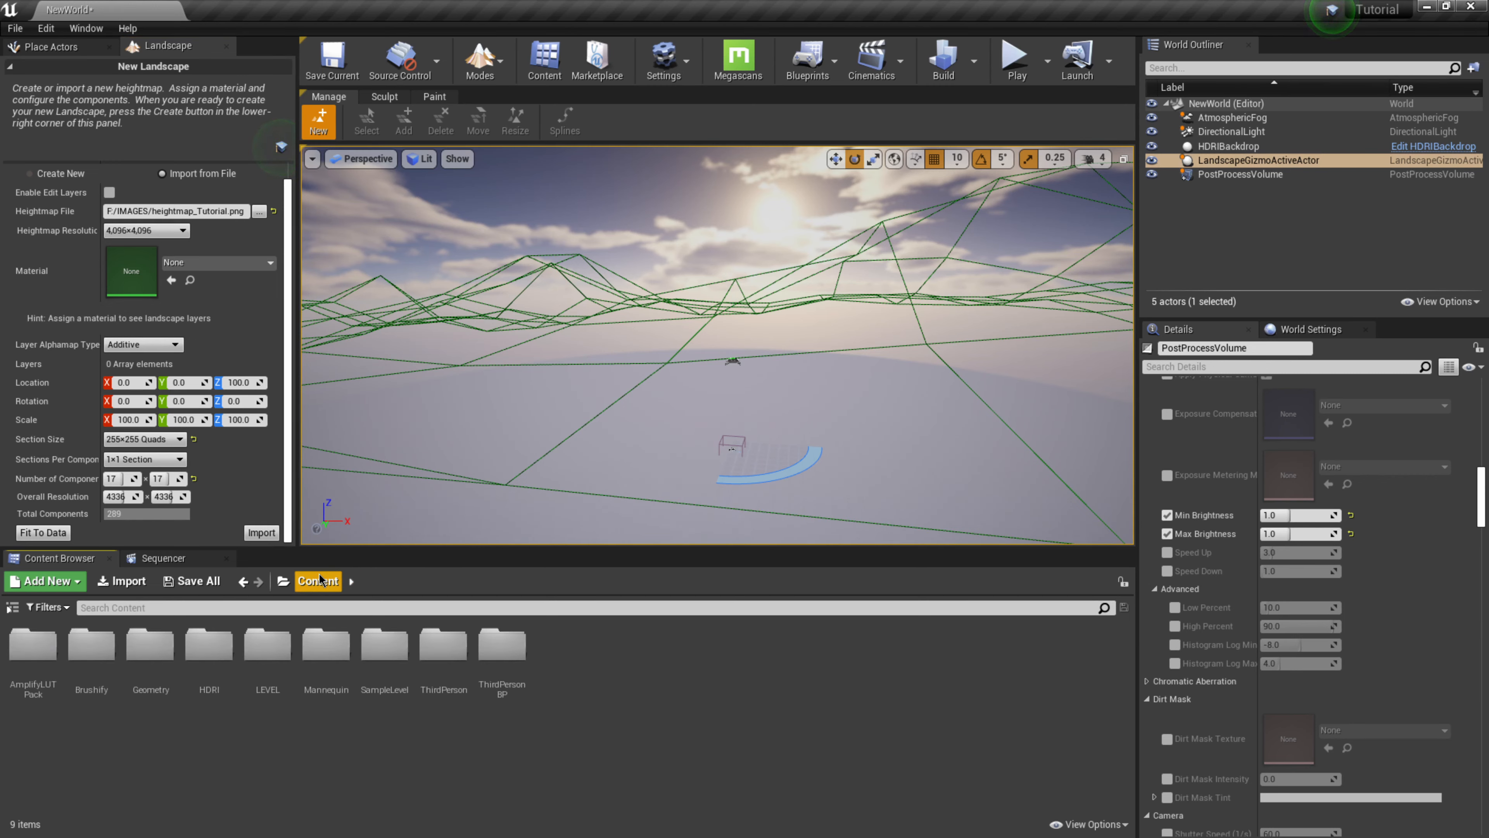
double_click(103, 660)
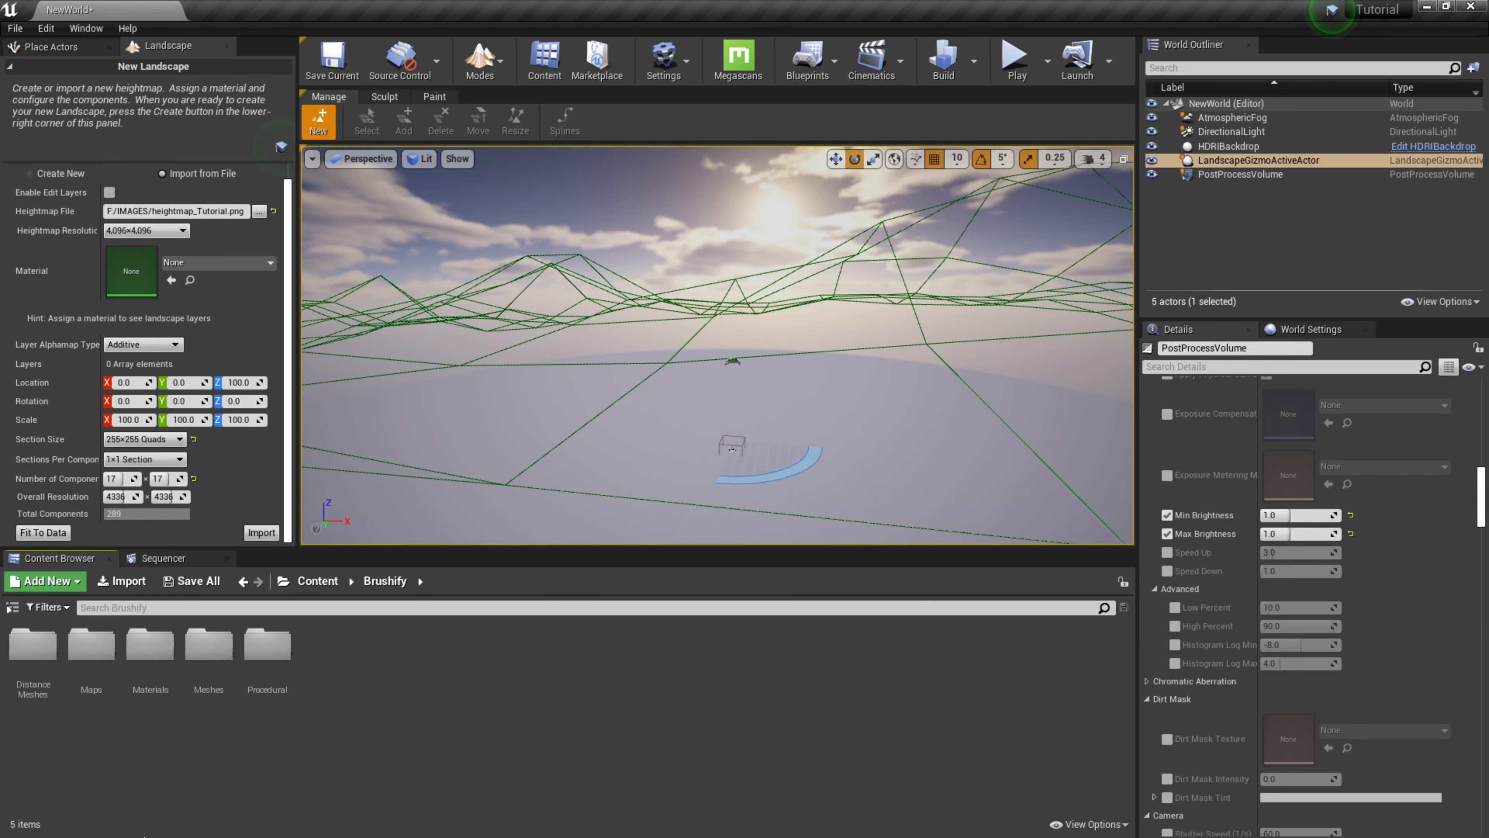
double_click(151, 653)
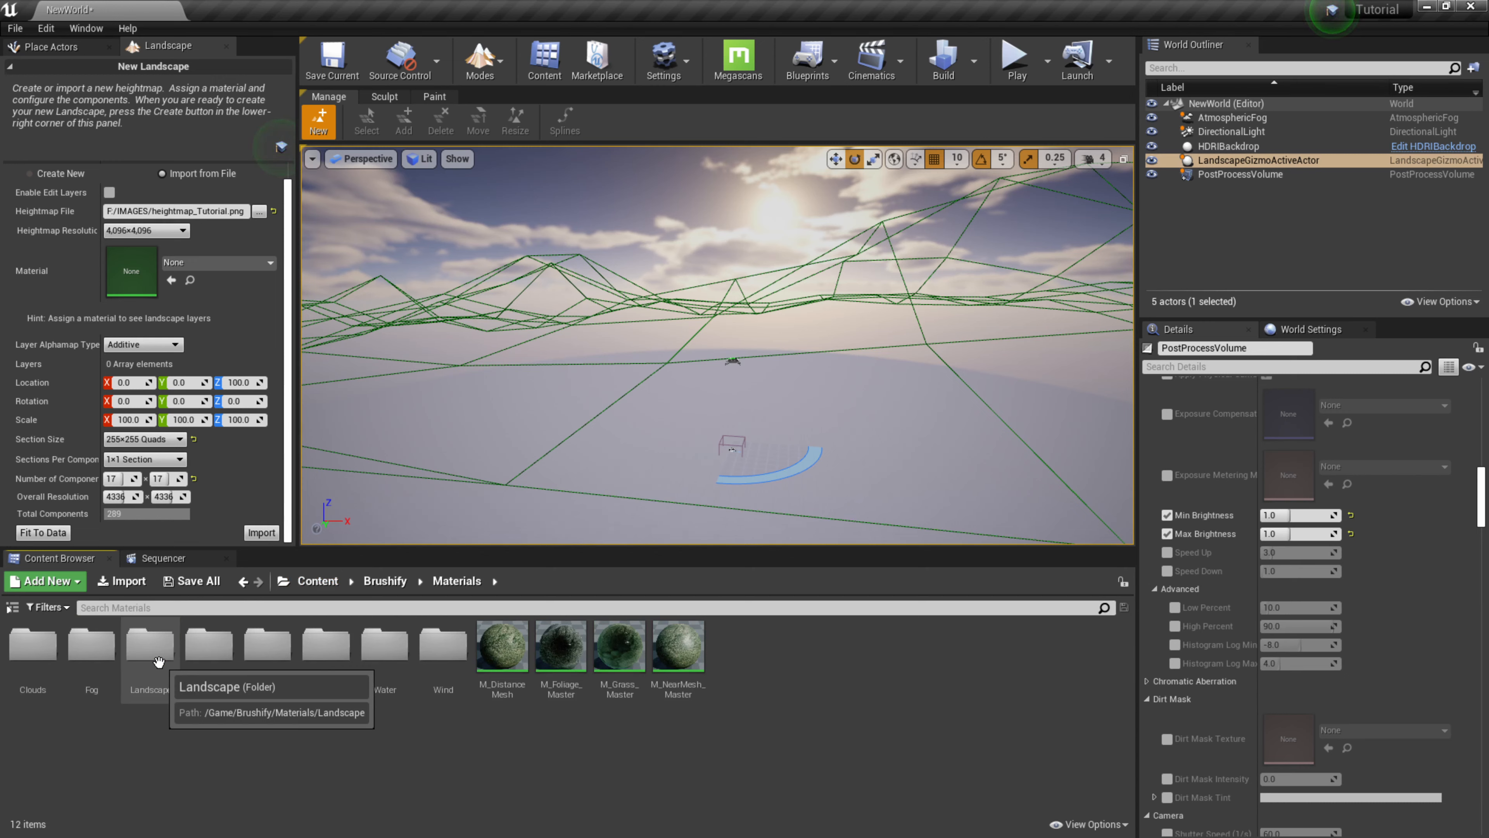
double_click(153, 651)
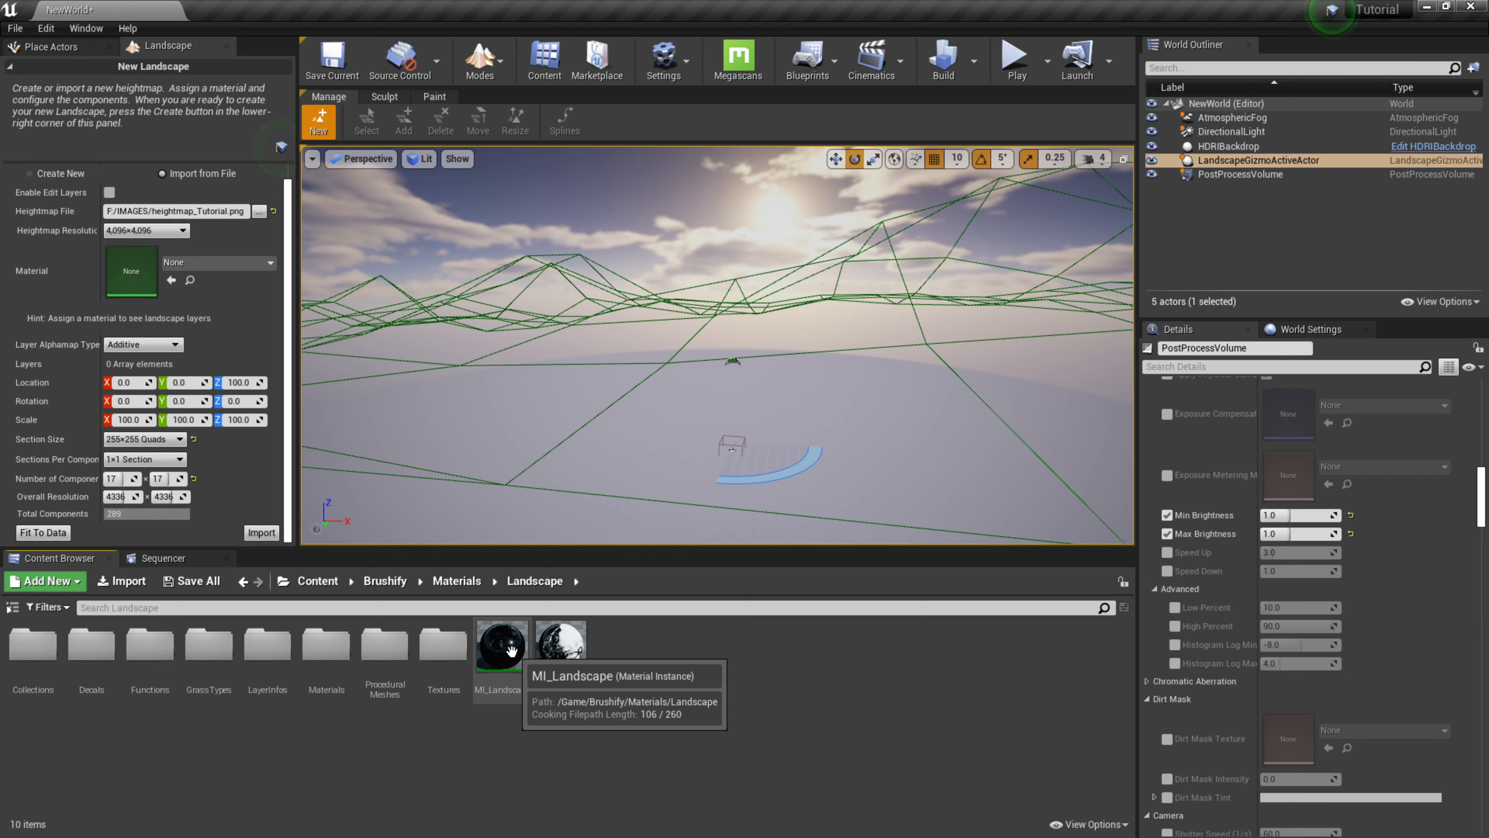
left_click_drag(145, 274, 134, 272)
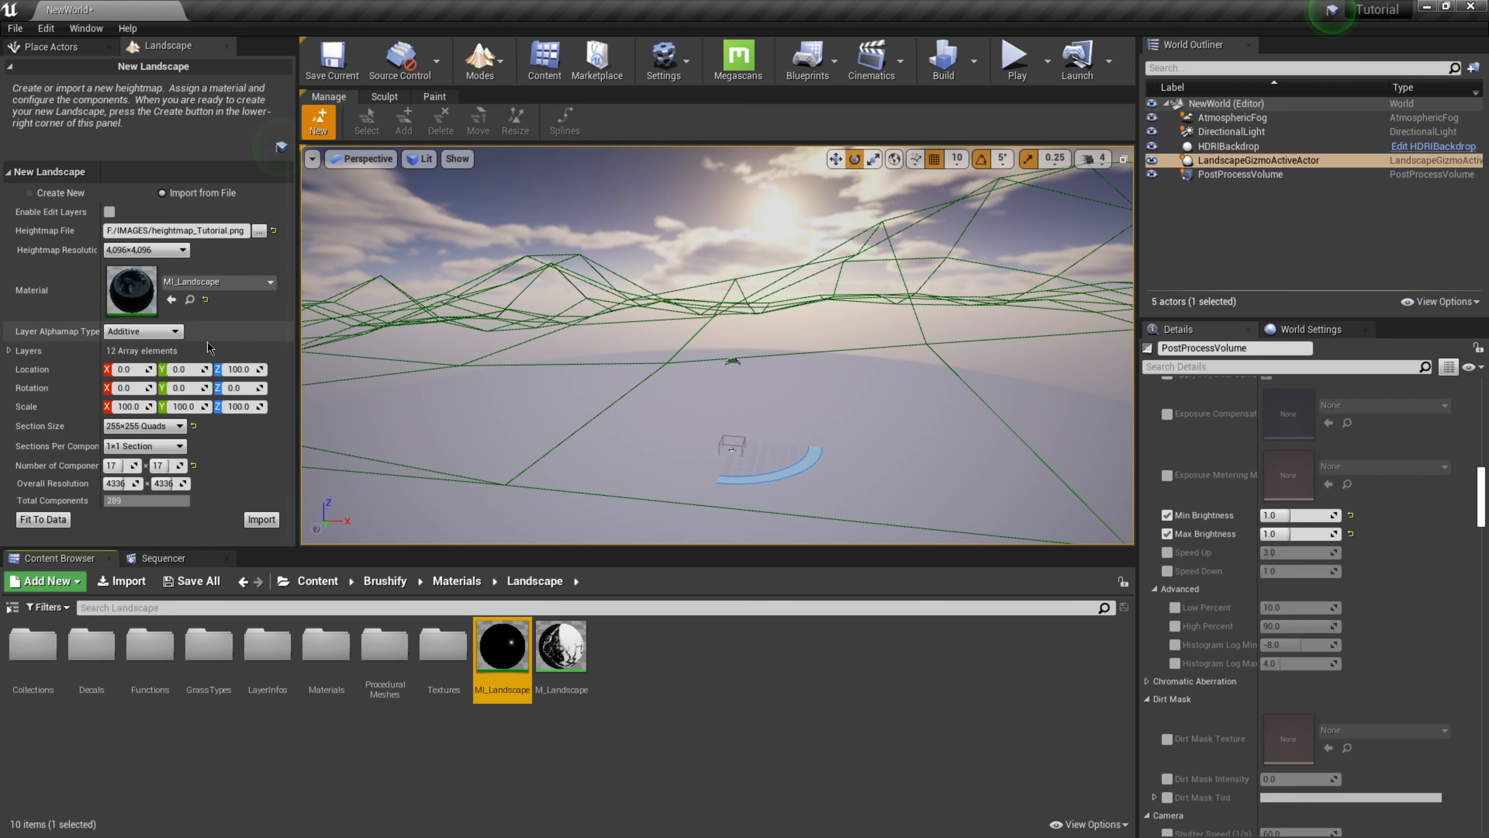
left_click(273, 519)
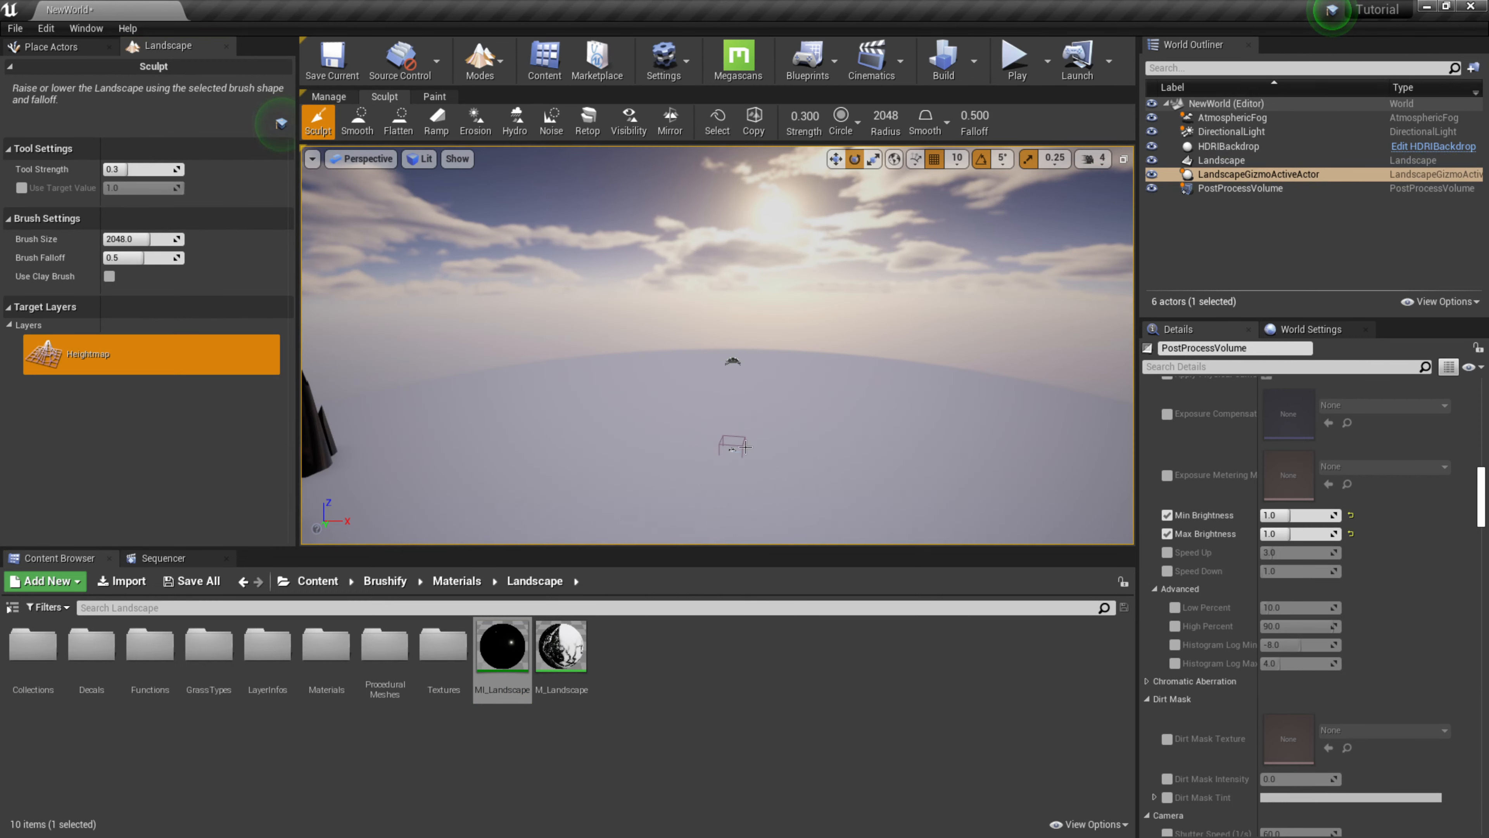
Frame the HDRIBackdrop, set the camera speed to 6 and pull back to view the whole landscape around it
right_click_drag(740, 434, 662, 415)
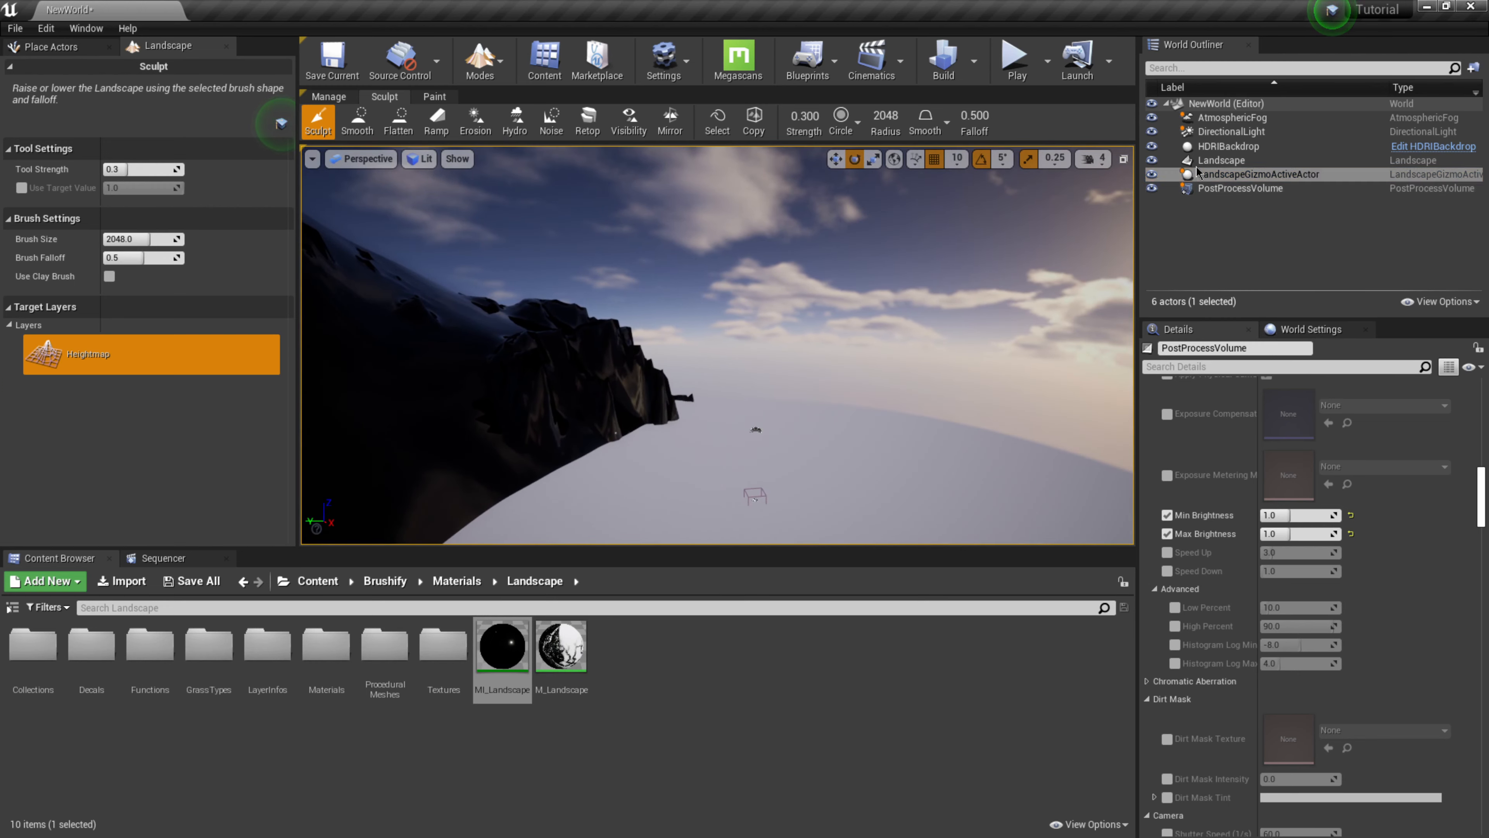
double_click(1193, 150)
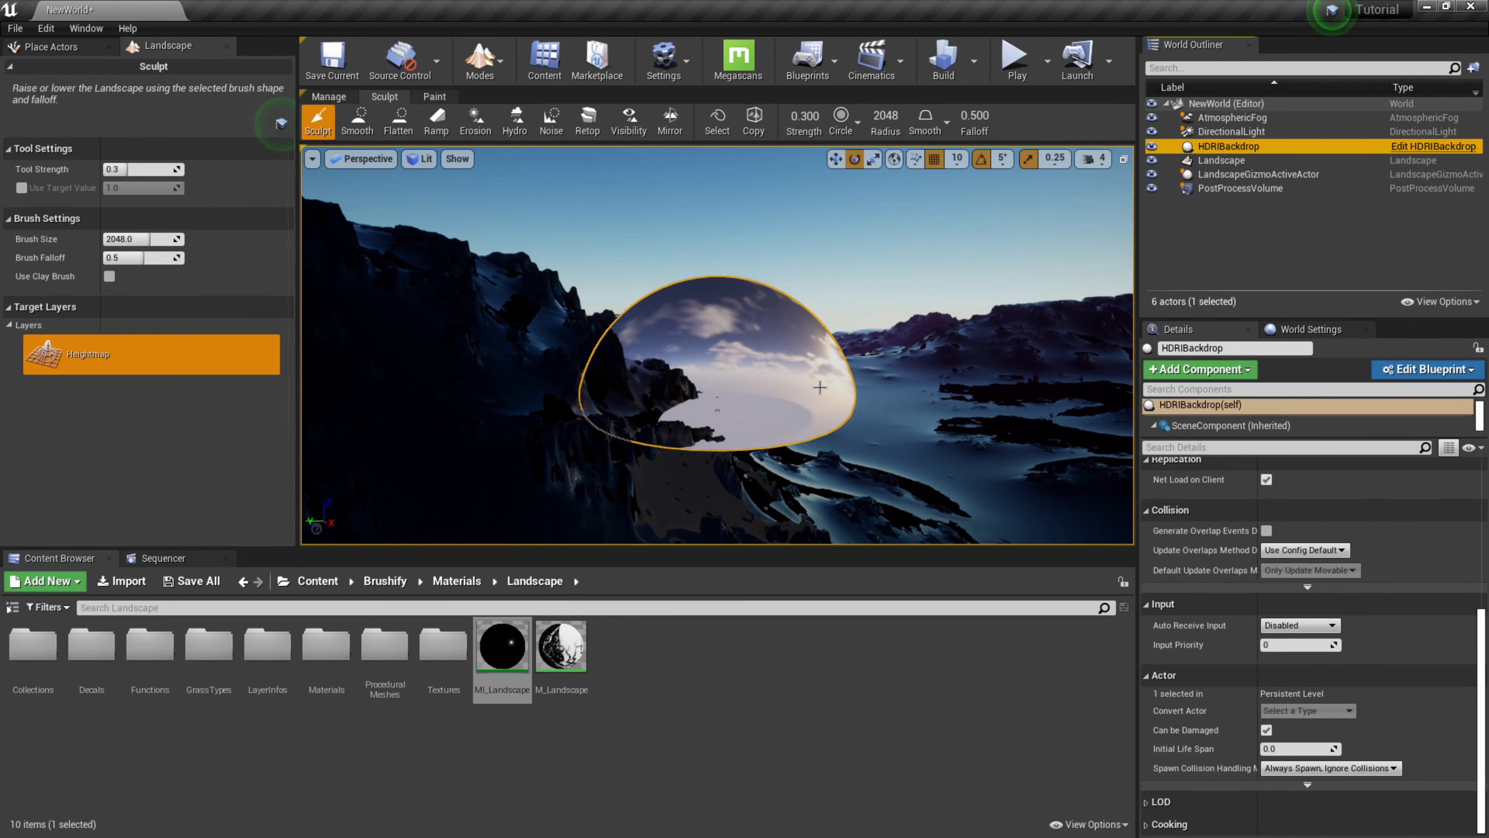
right_click_drag(691, 365, 651, 370)
left_click(1093, 158)
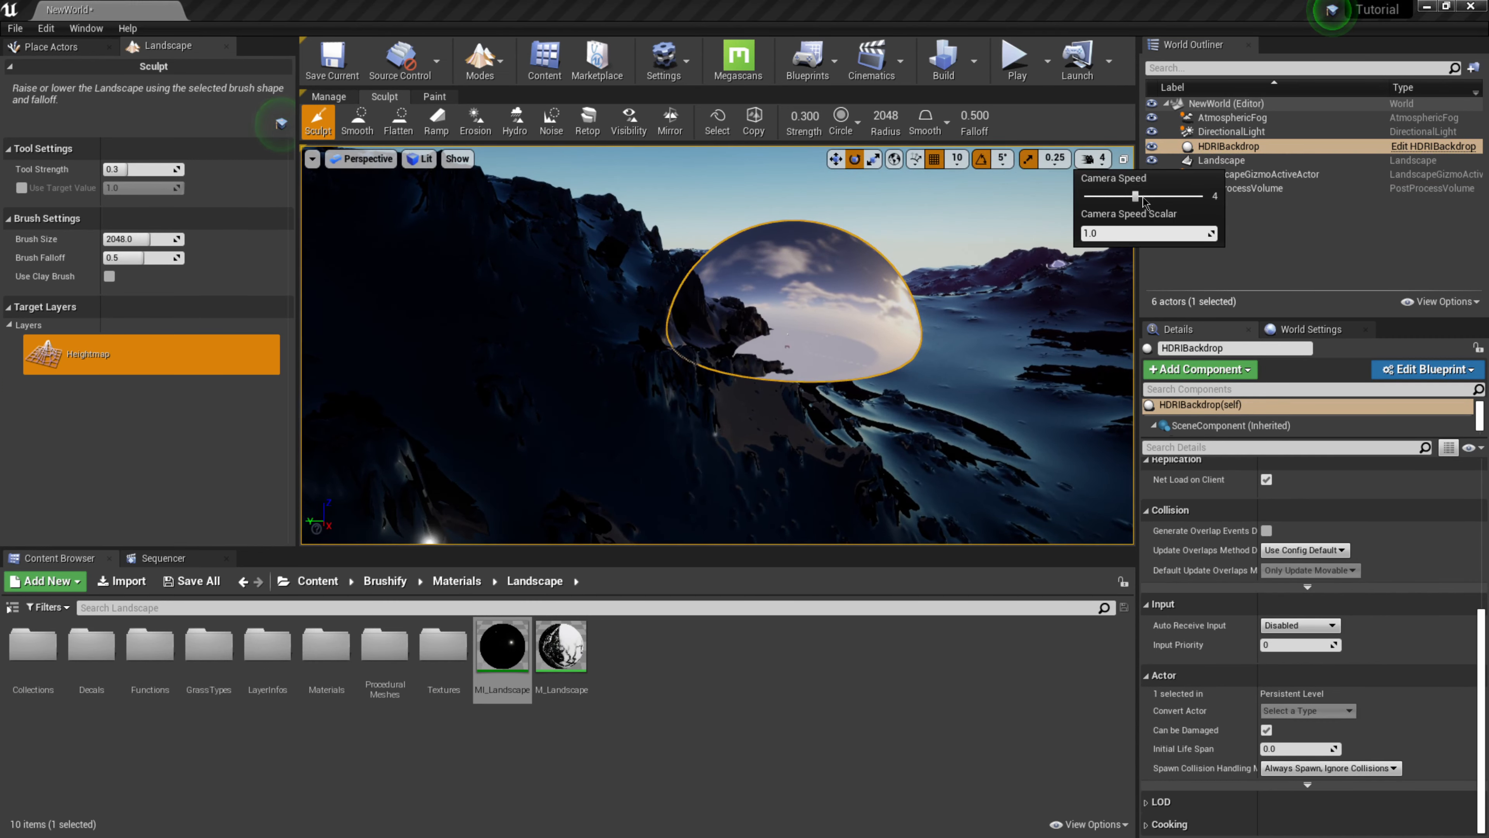
left_click(1167, 197)
mouse_move(961, 328)
right_mouse_down()
mouse_move(936, 347)
mouse_move(959, 345)
right_mouse_up()
key("s")
key("s")
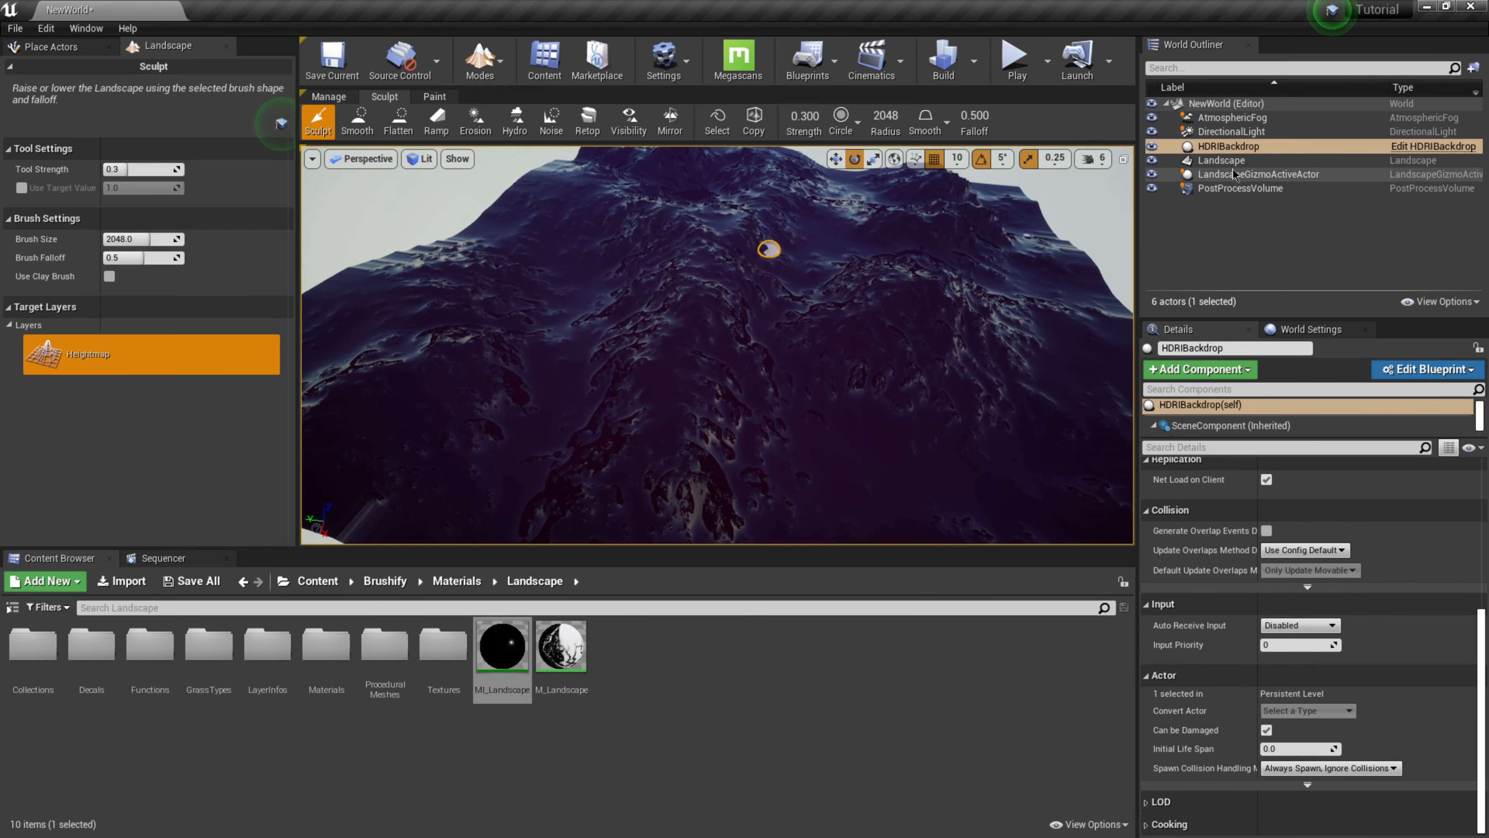
Set the HDRIBackdrop's size to 15000
left_click(1232, 146)
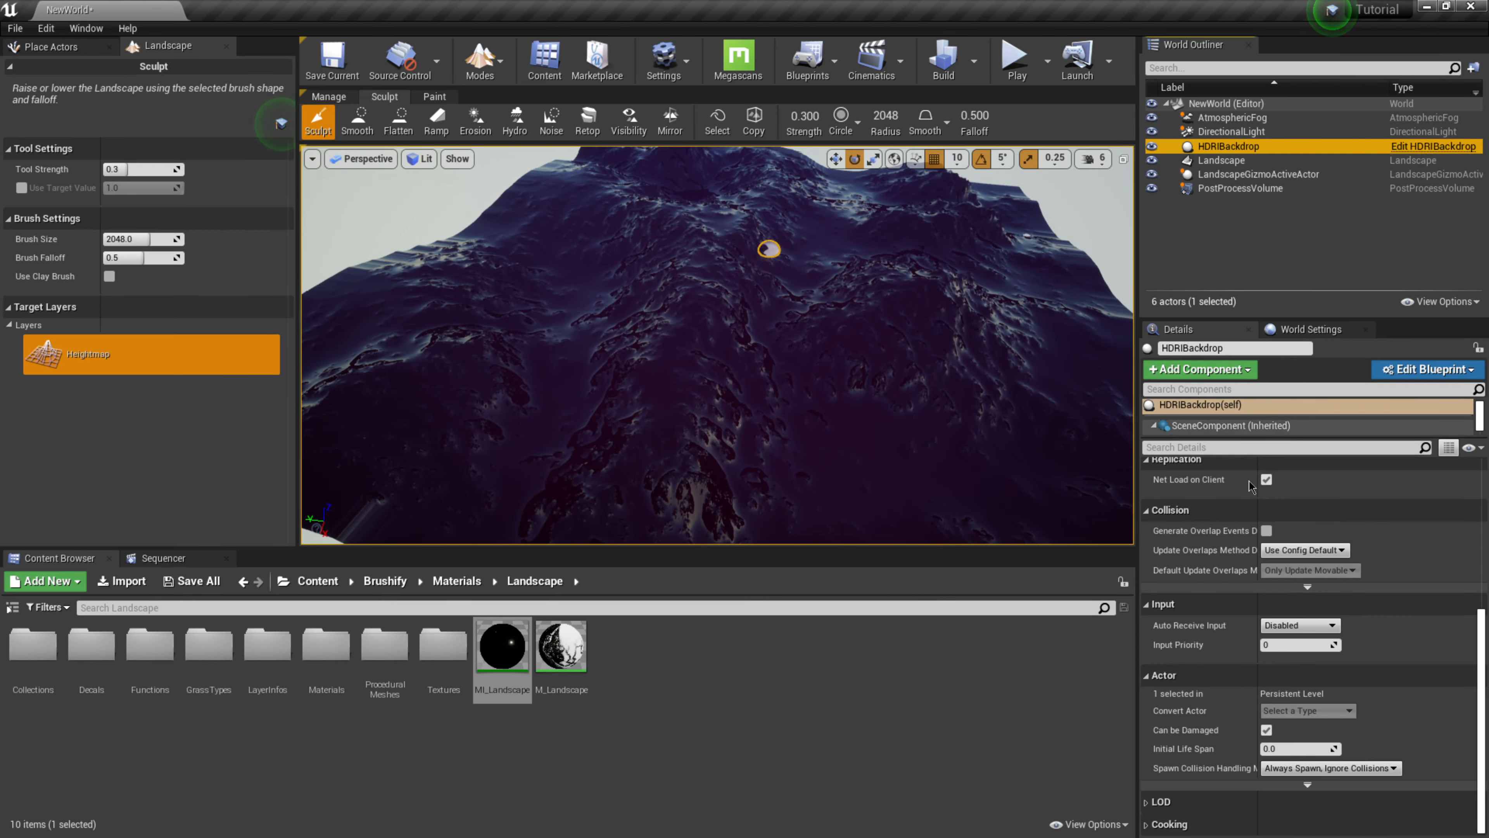
scroll(1486, 647, "up", 5)
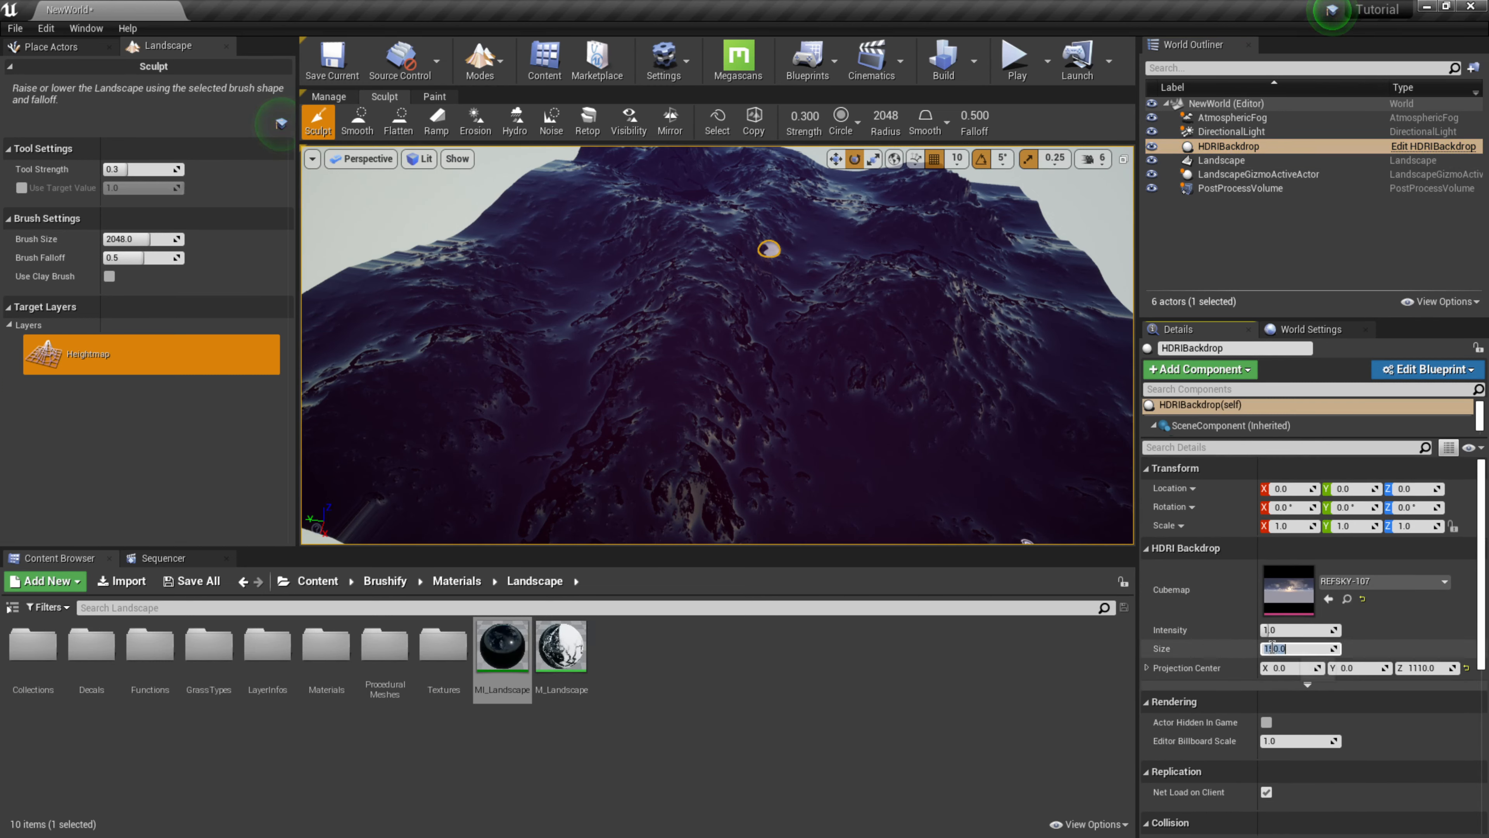
key("Return")
type("0")
key("Return")
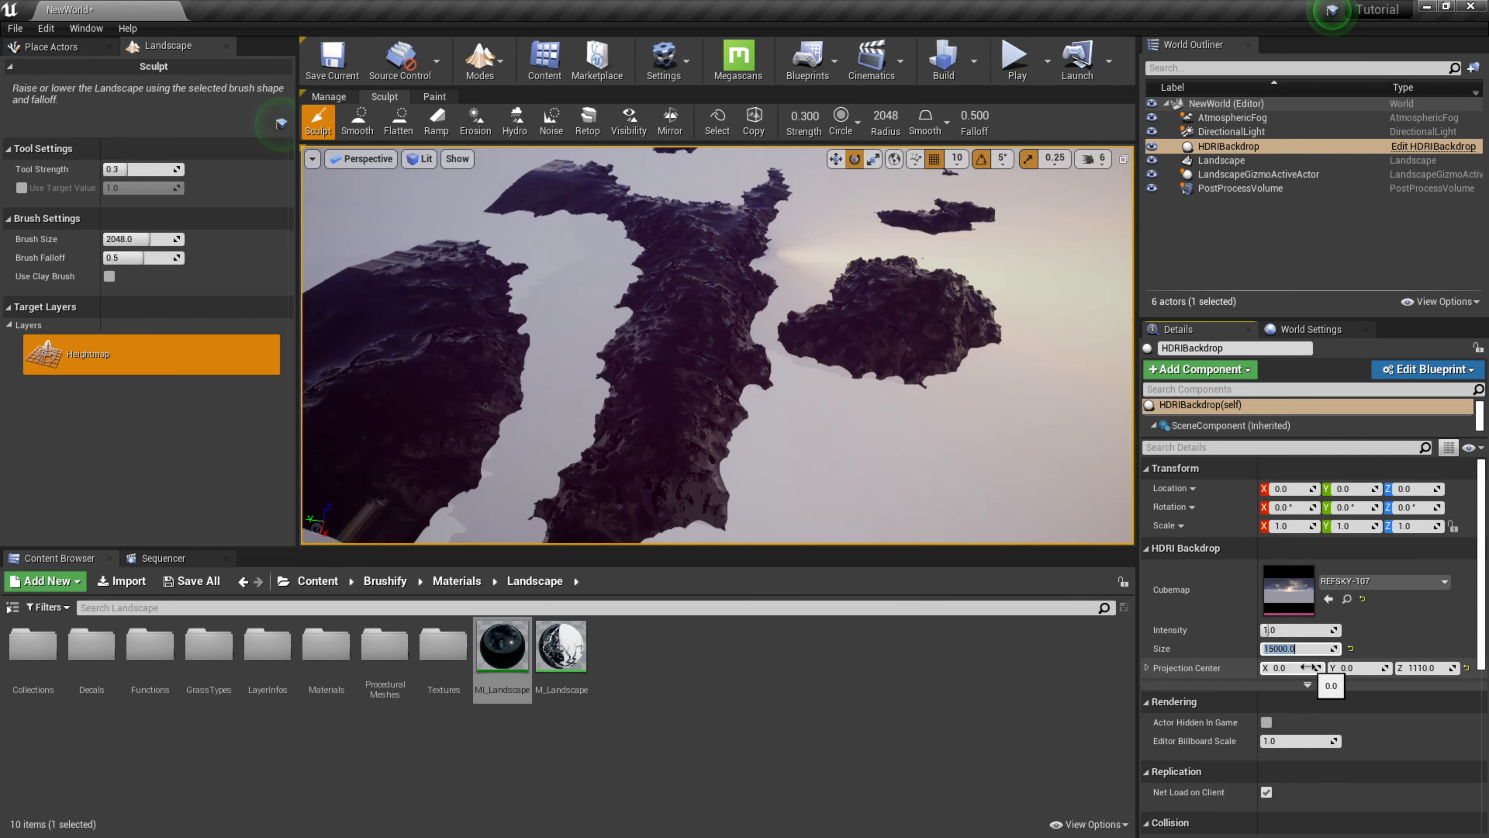
Set the HDRIBackdrop's size to 6000 and check how its dome encloses the landscape
right_click_drag(718, 345, 642, 317)
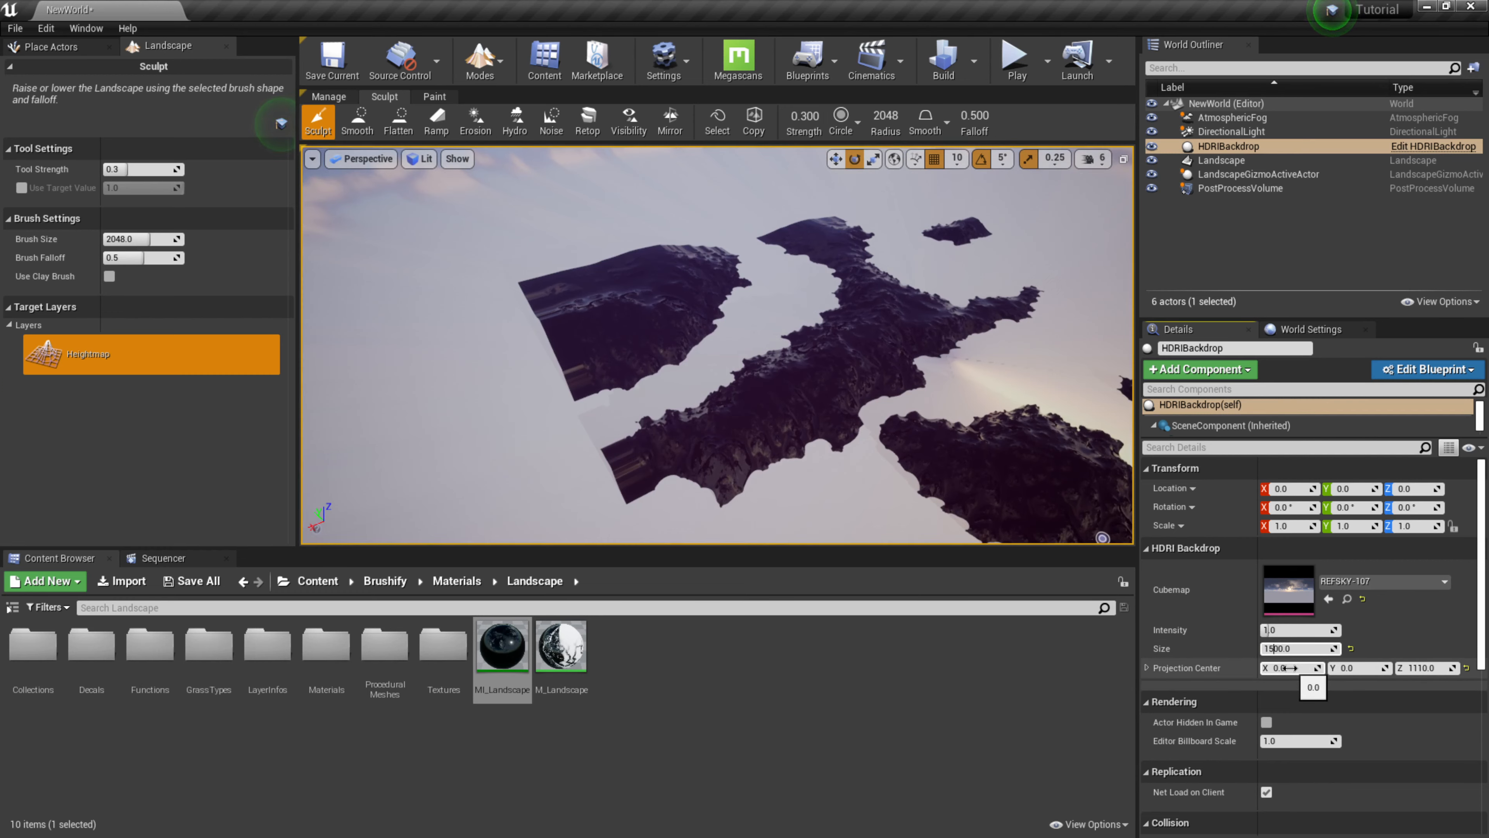
key("Return")
left_click_drag(1276, 645, 1105, 652)
type("60")
key("Return")
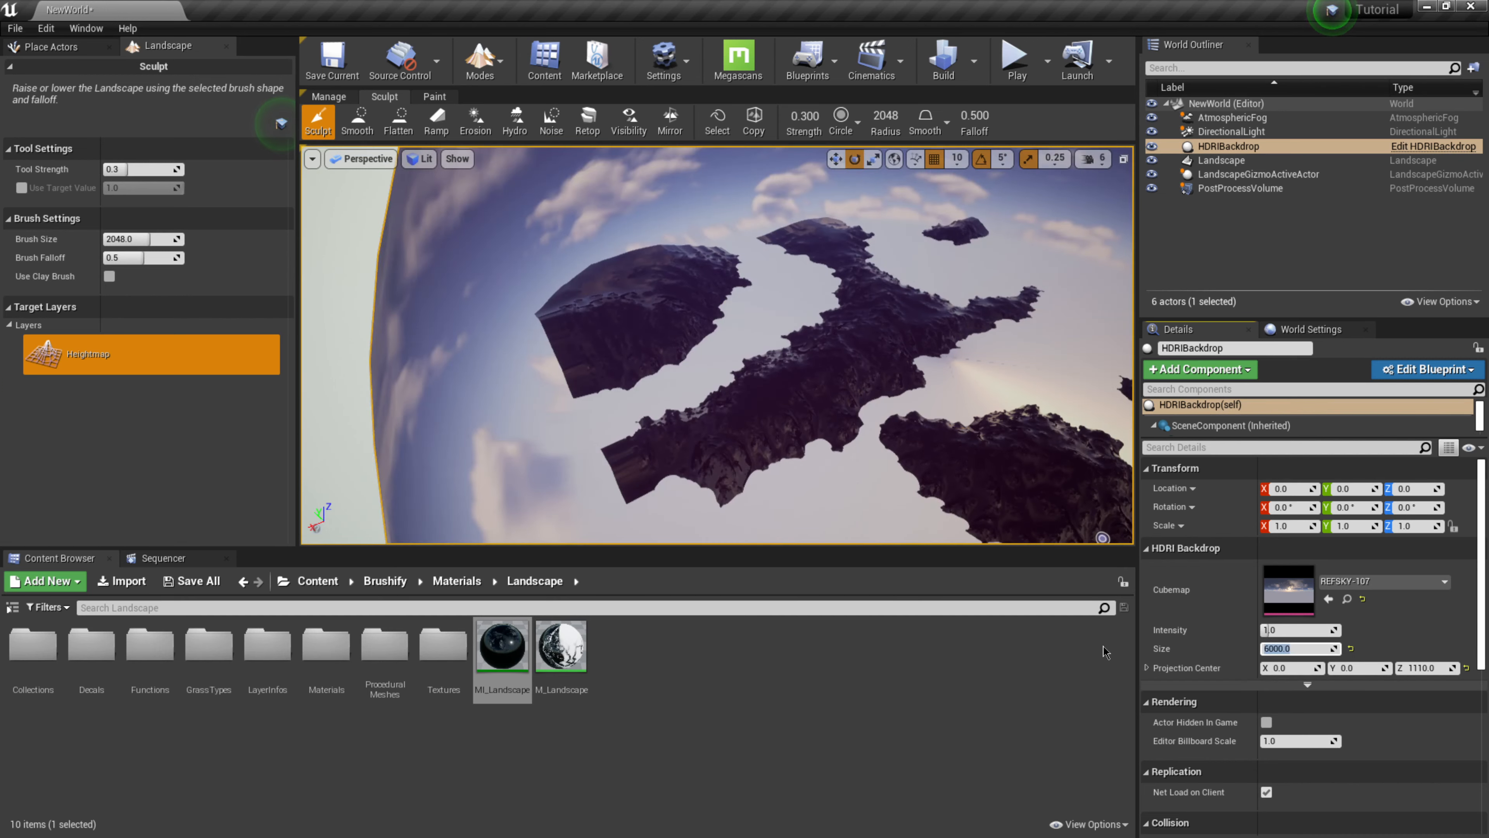
right_click_drag(791, 458, 767, 426)
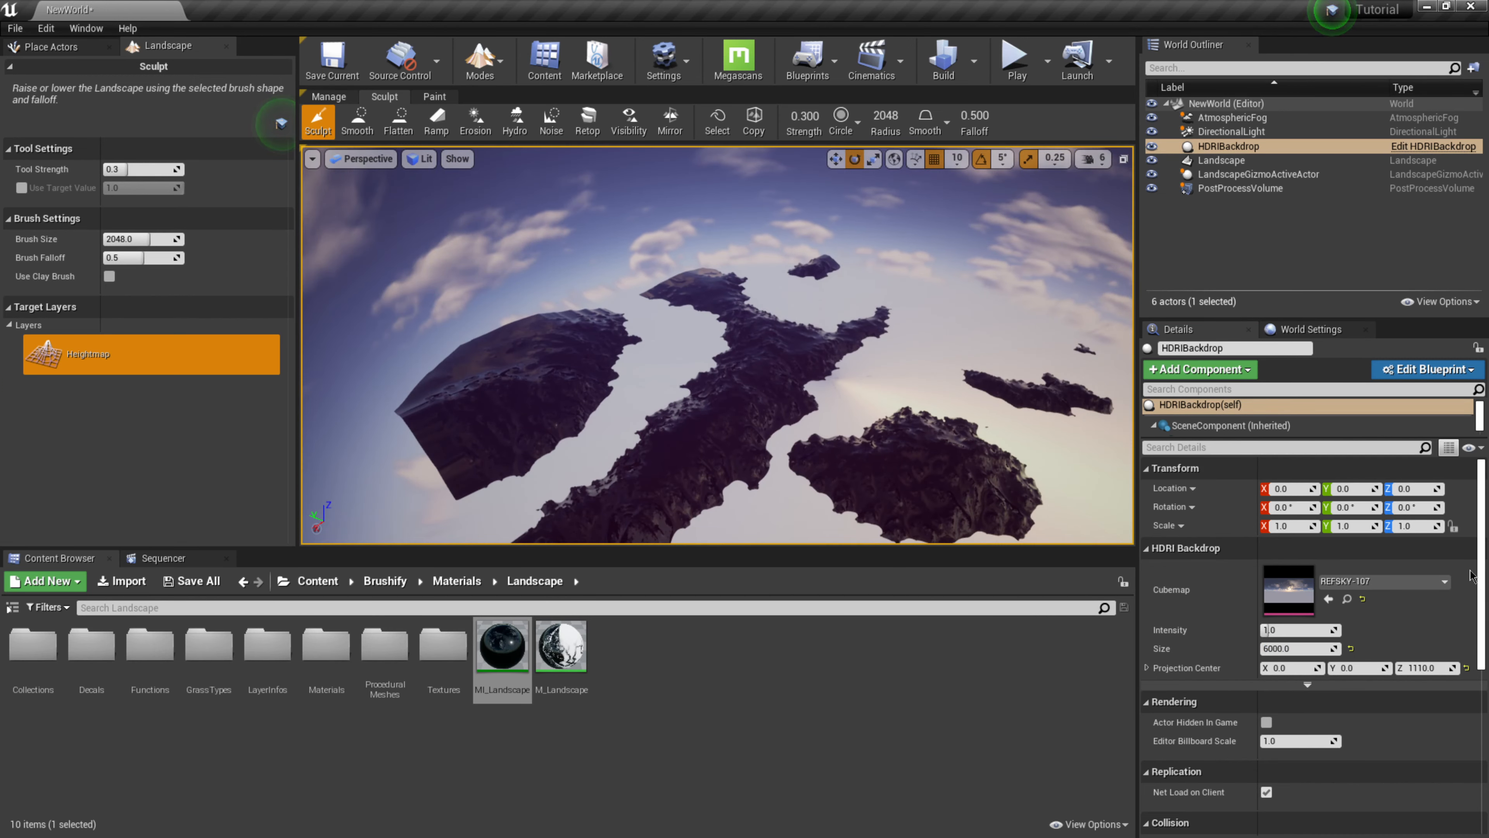
right_click_drag(1052, 187, 1039, 175)
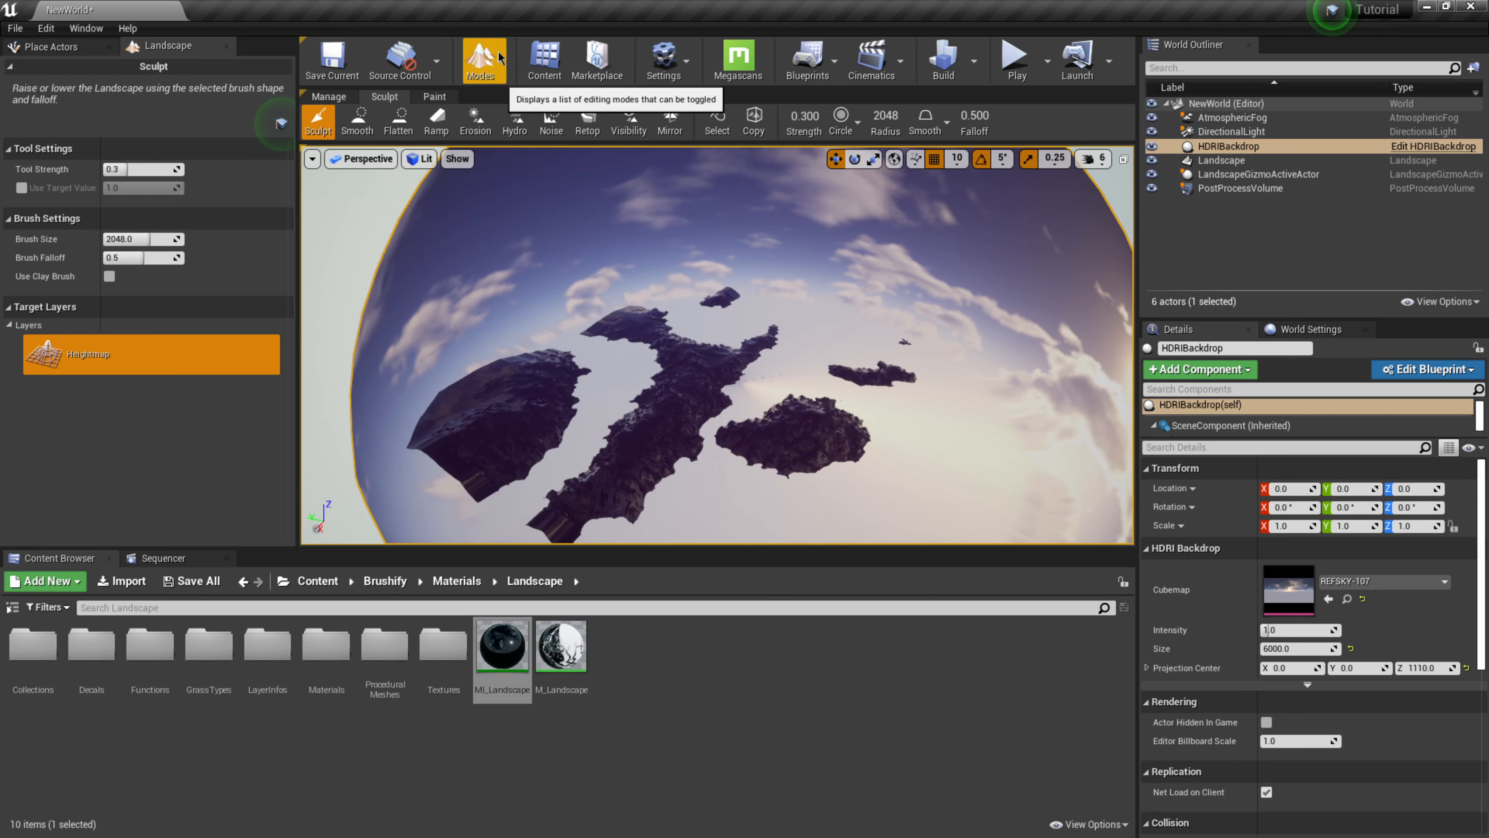
In Select mode, move the HDRIBackdrop down to about Z -28590 and set its size to 7000
left_click(496, 63)
left_click(504, 105)
left_click_drag(740, 305, 793, 342)
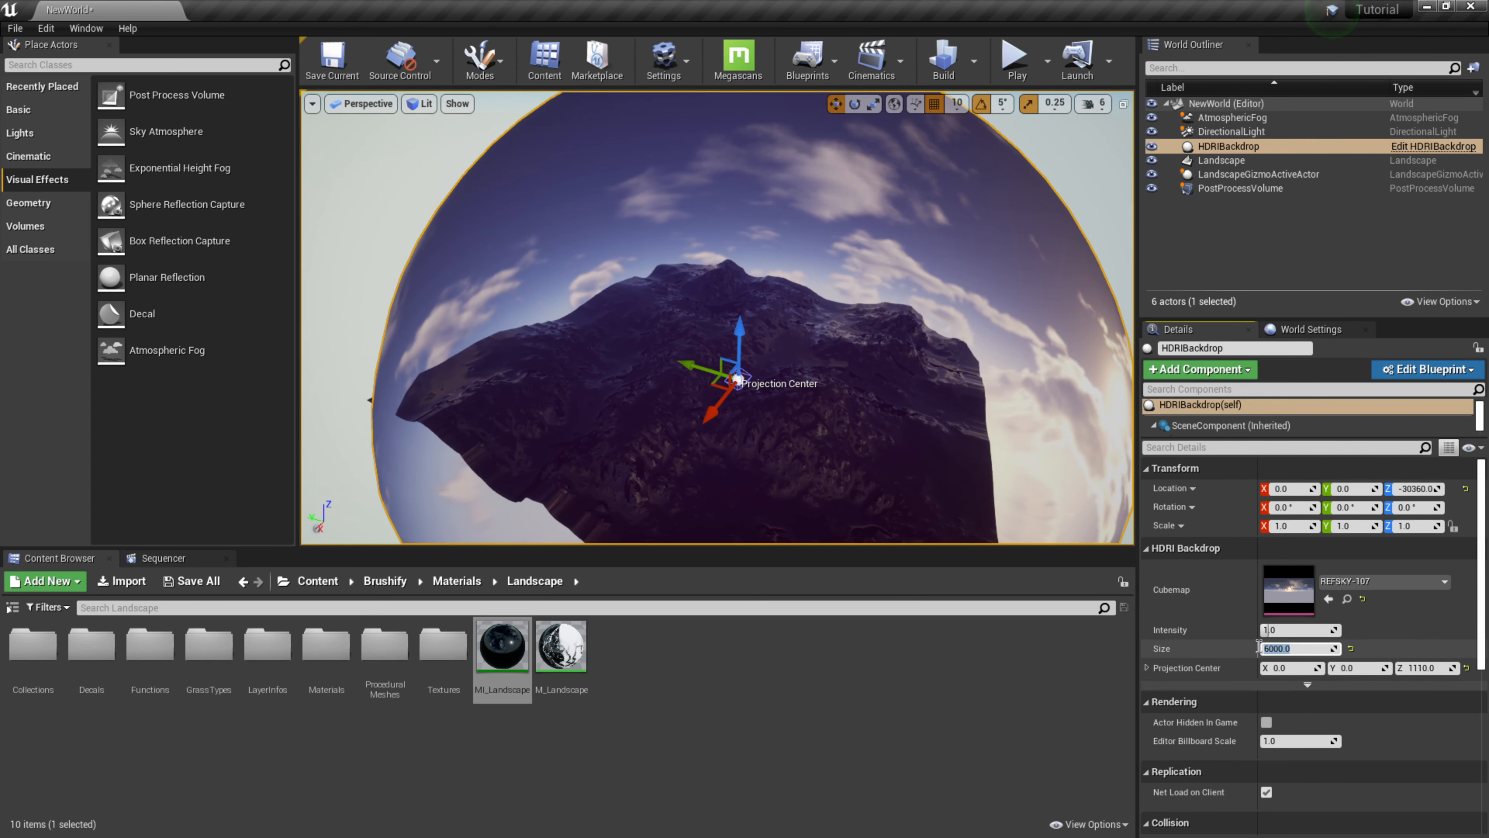
type("7")
key("Return")
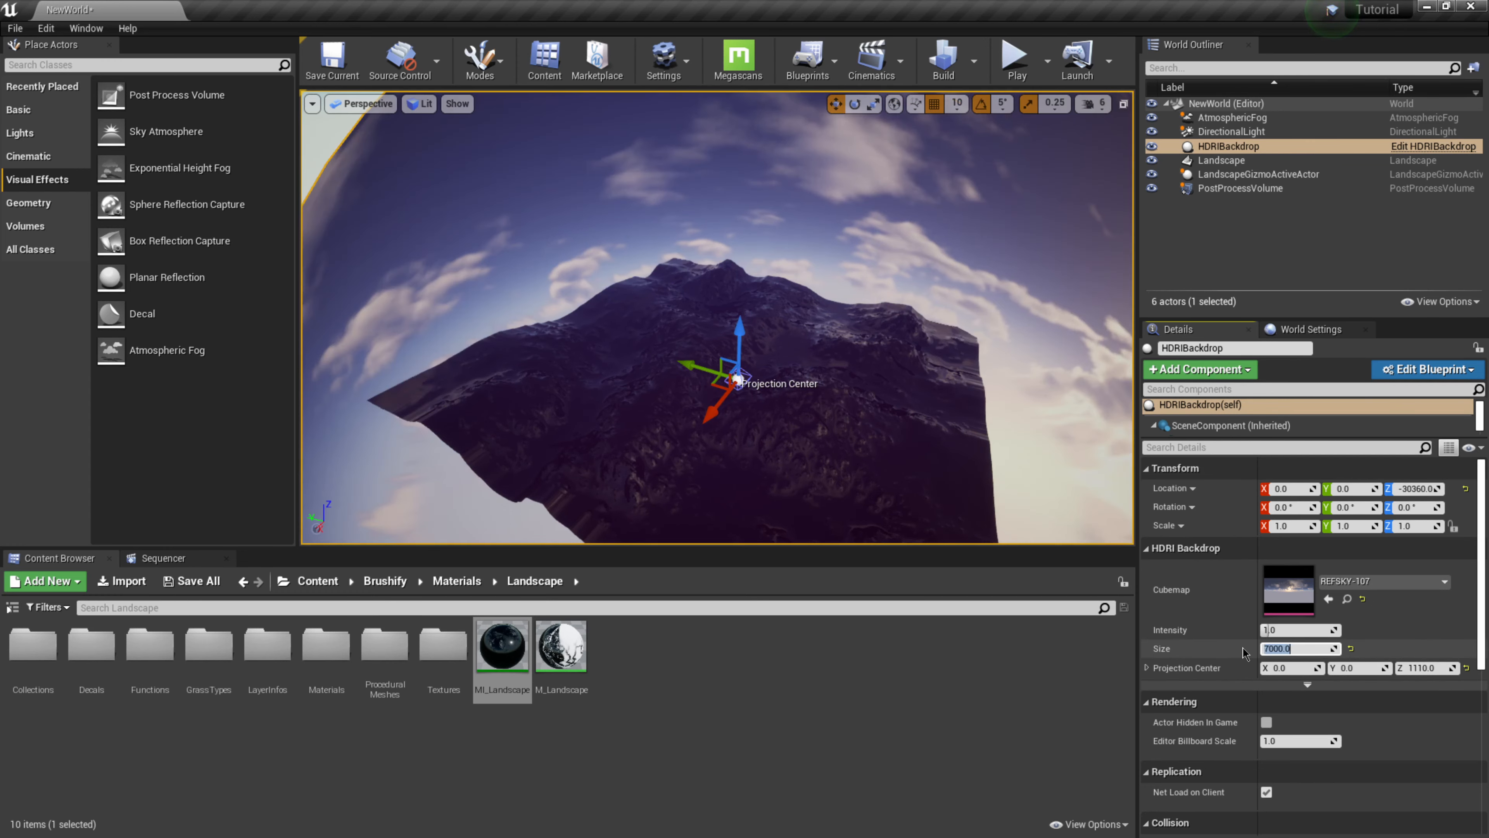
left_click_drag(747, 332, 740, 339)
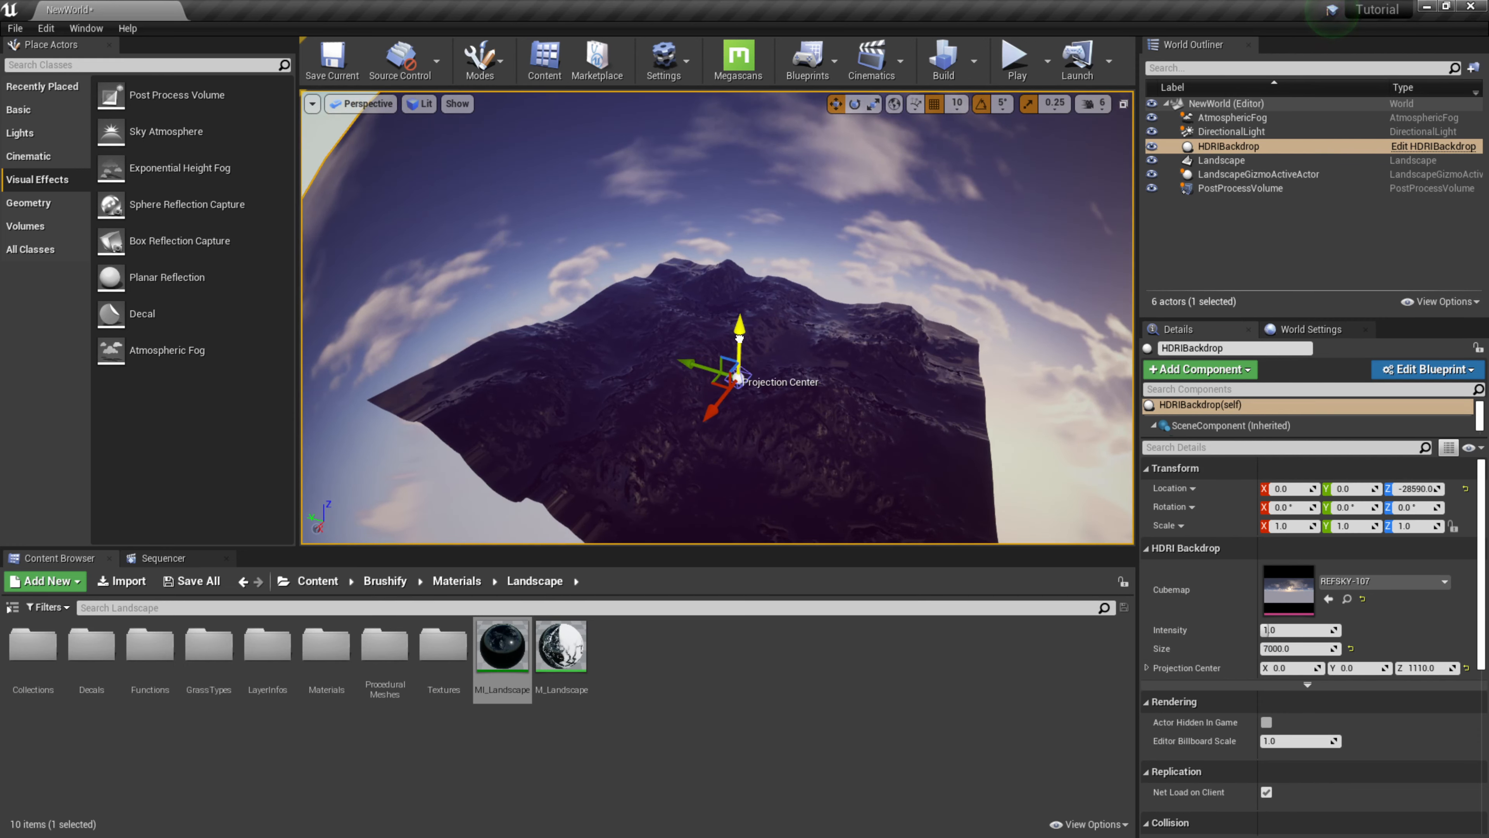
right_click_drag(663, 430, 650, 432)
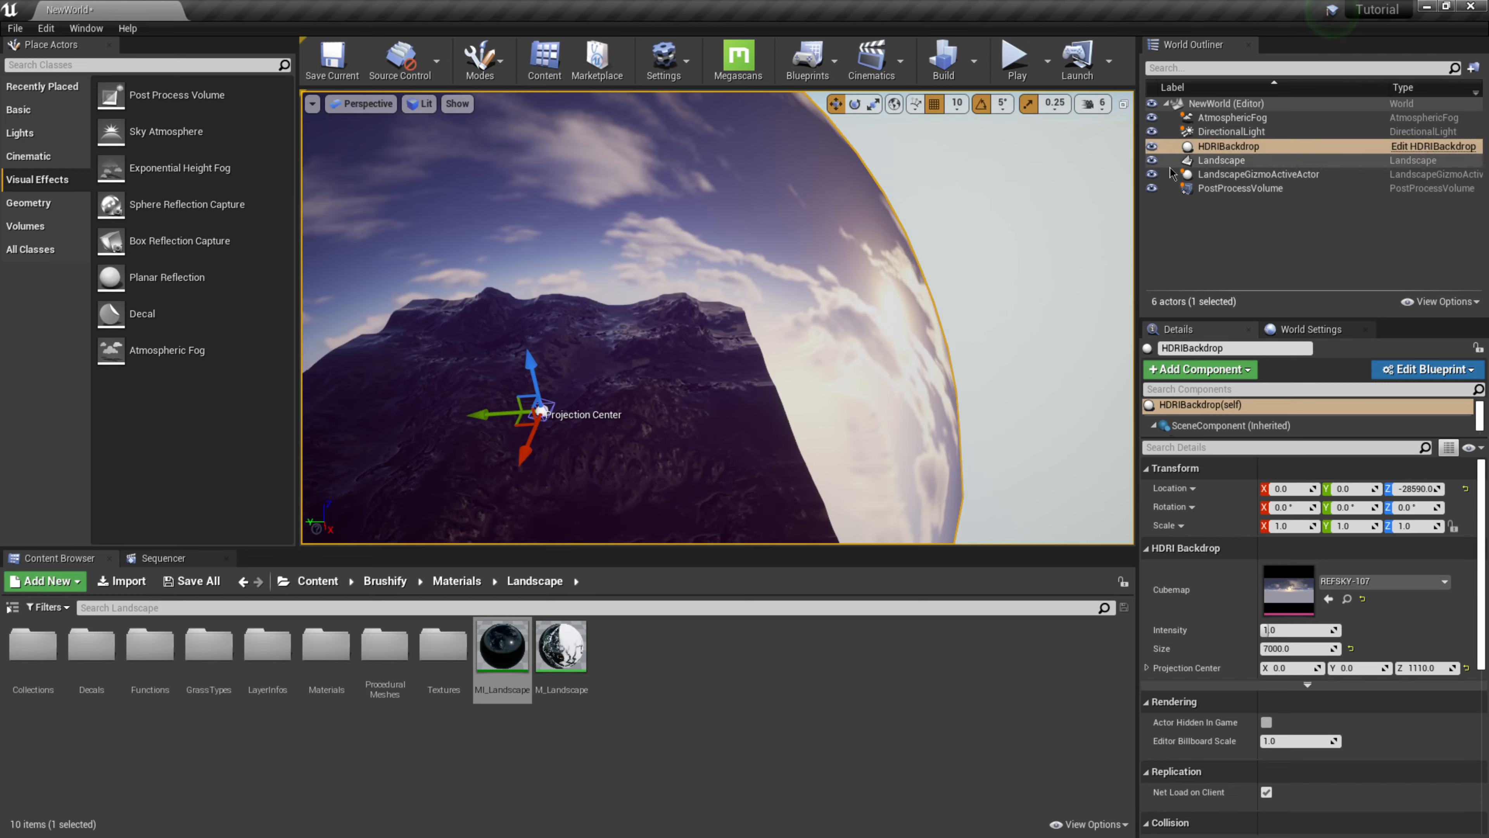
Temporarily hide the HDRIBackdrop to rotate the DirectionalLight 5 degrees around Z, aligning its sun with the backdrop's sun
double_click(1190, 162)
double_click(1191, 174)
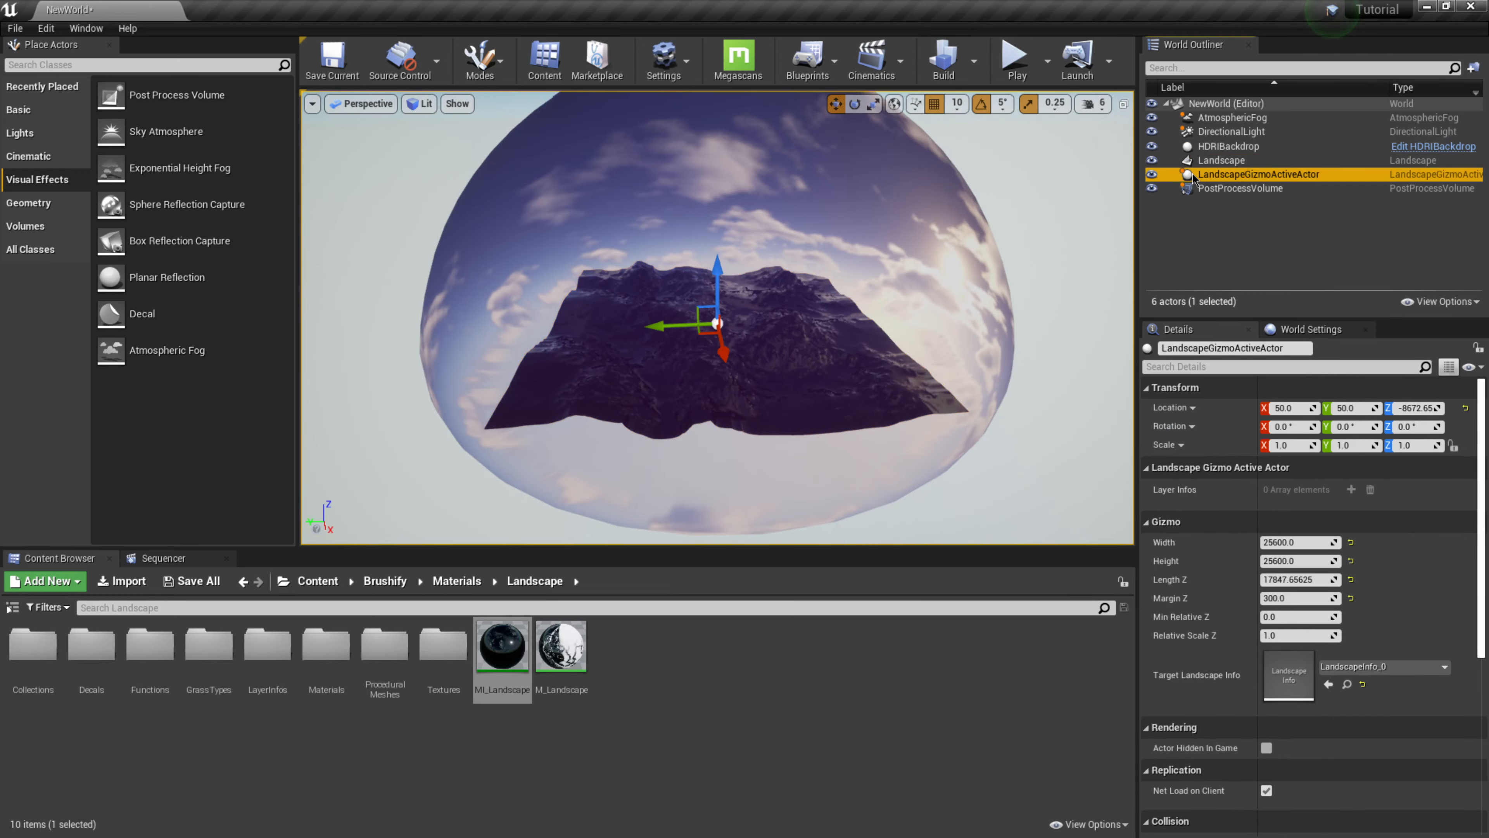
mouse_move(762, 293)
left_mouse_down("alt")
mouse_move(809, 246)
mouse_move(774, 293)
left_mouse_up("alt")
right_click_drag(823, 306, 905, 283)
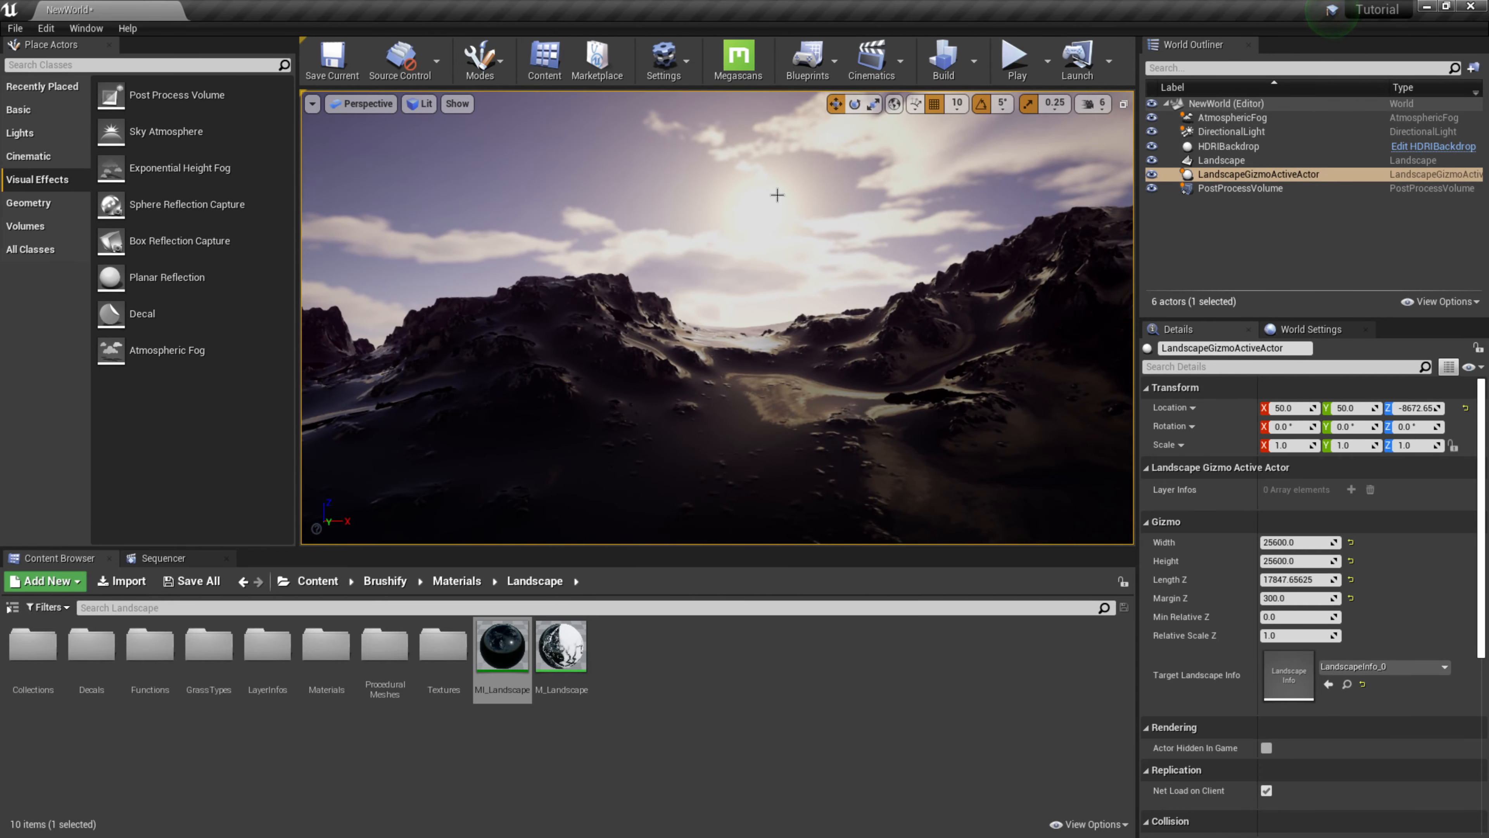
left_click(1152, 146)
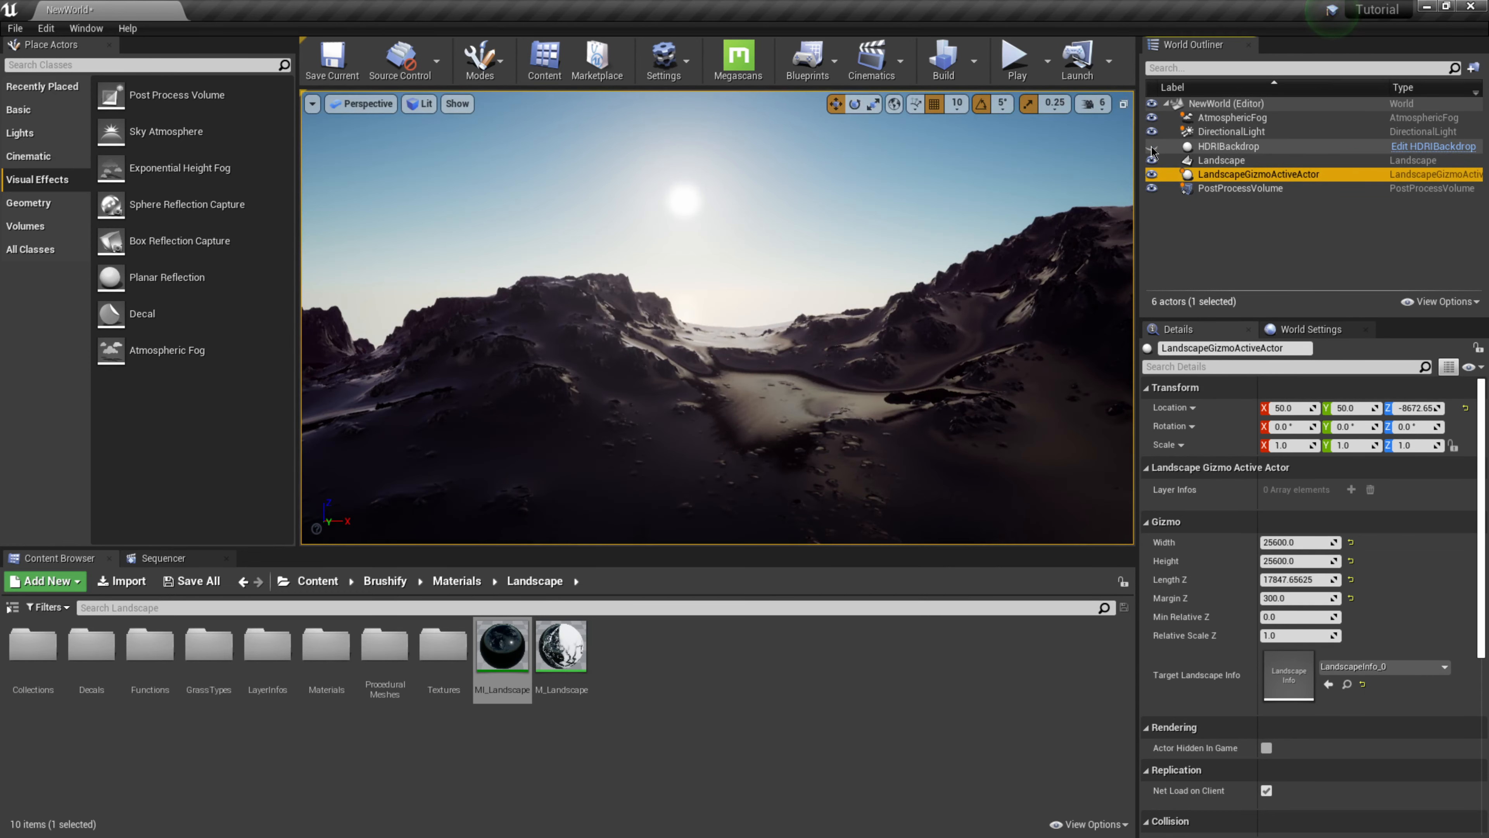
left_click(1230, 132)
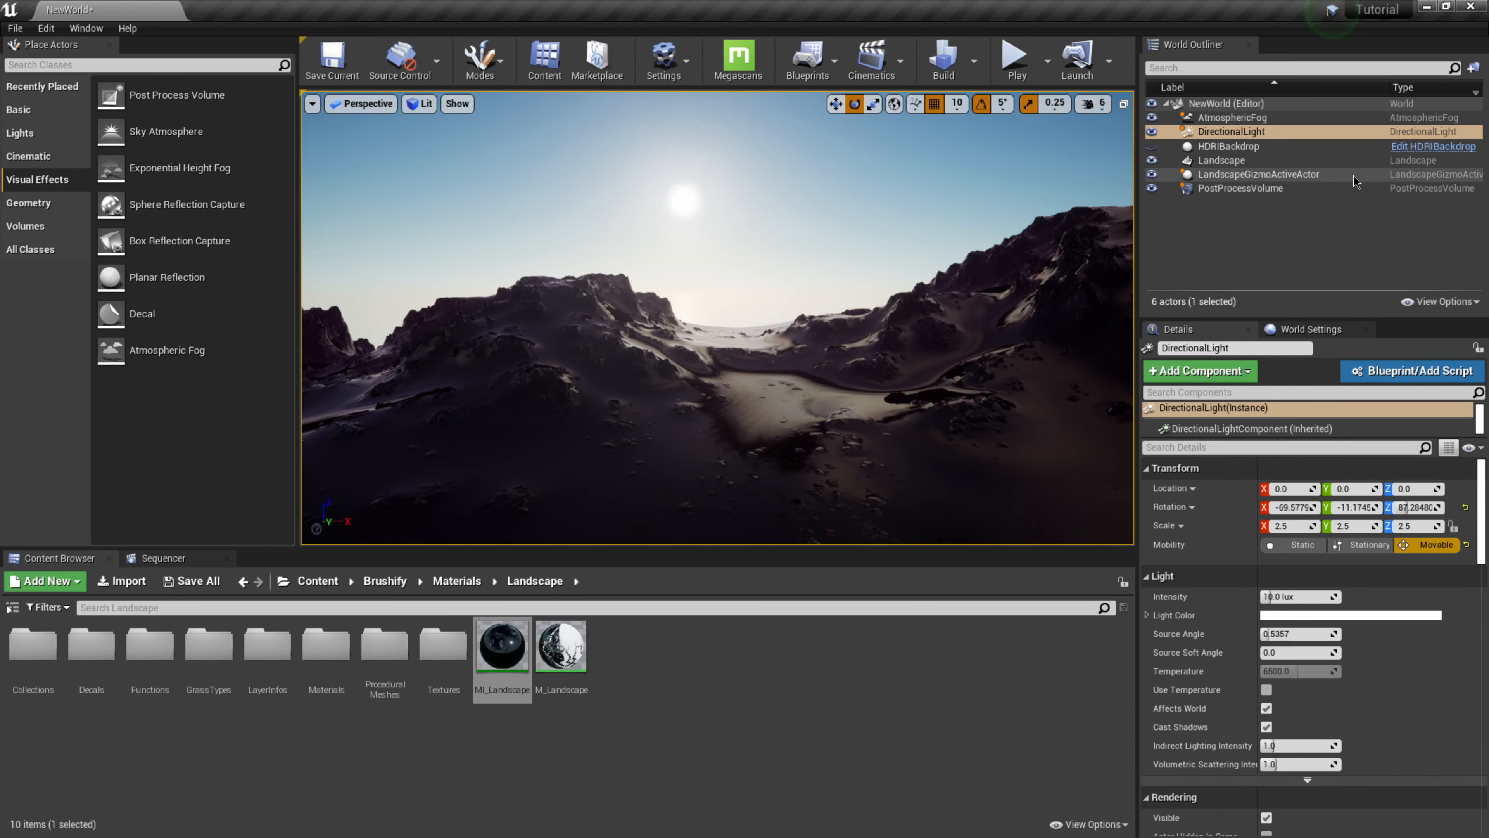
double_click(1230, 132)
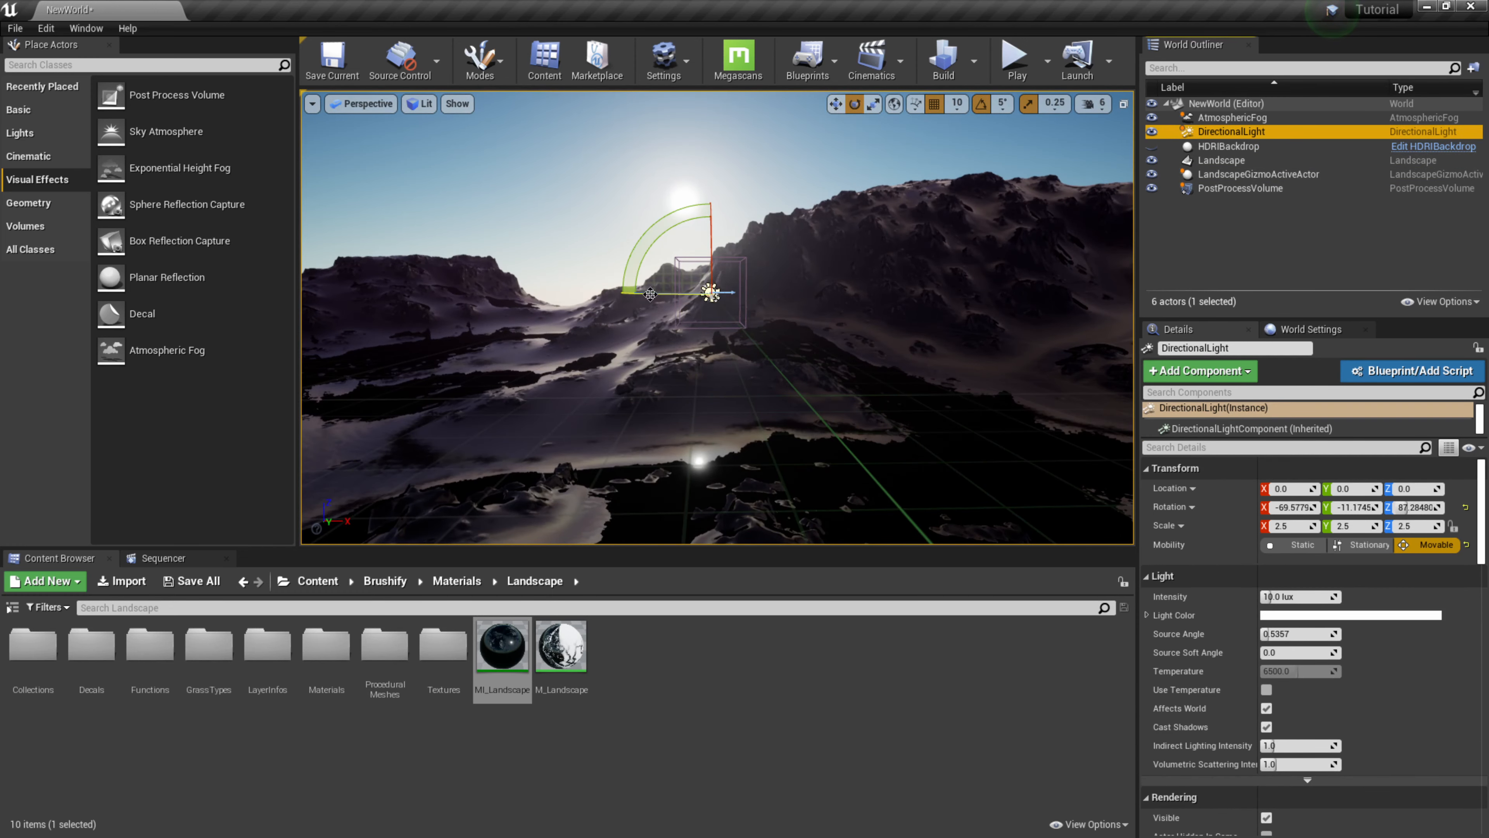
left_click_drag(650, 294, 665, 292)
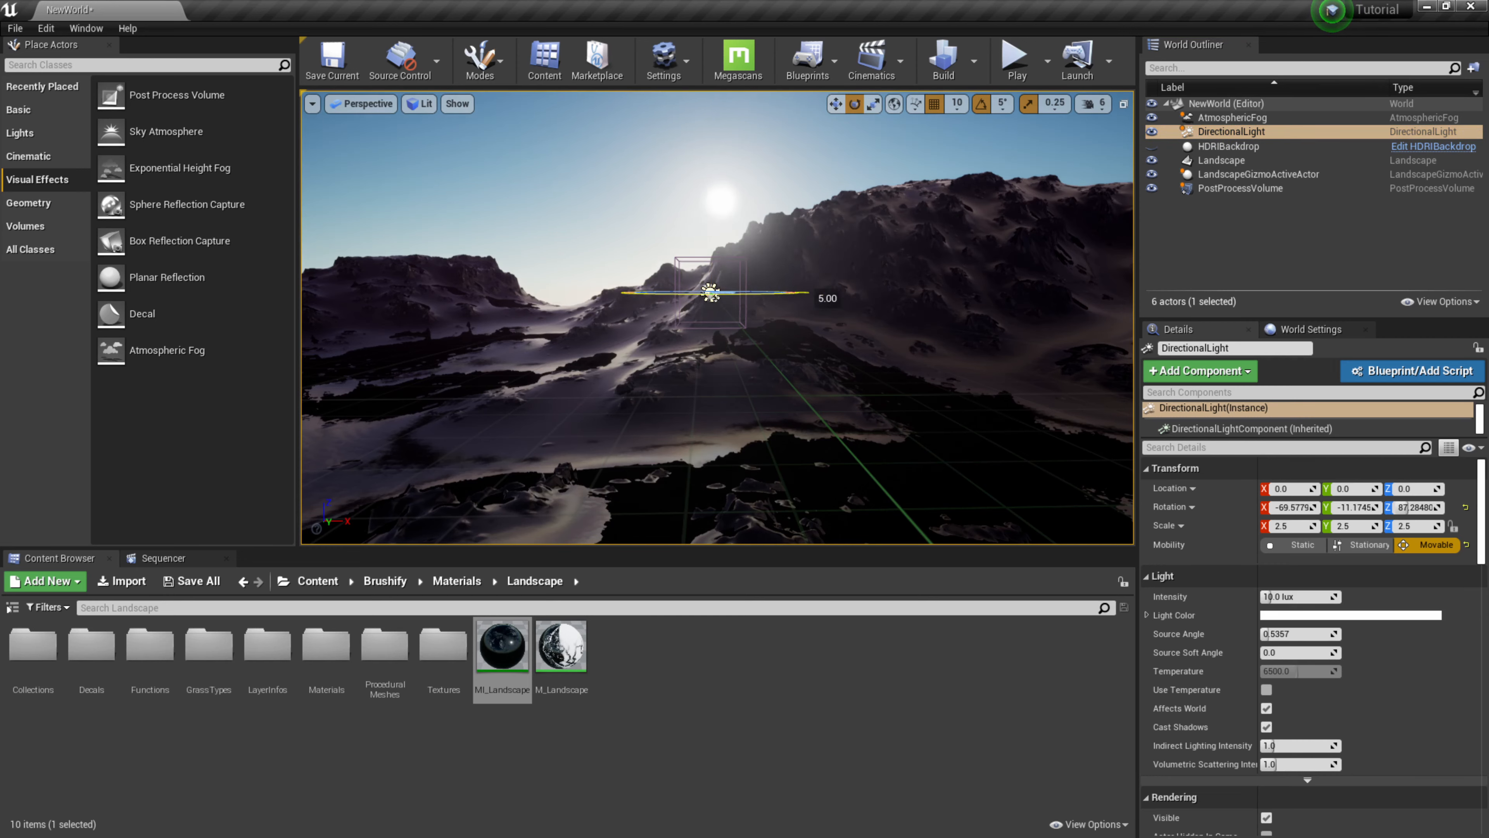
left_click(1153, 146)
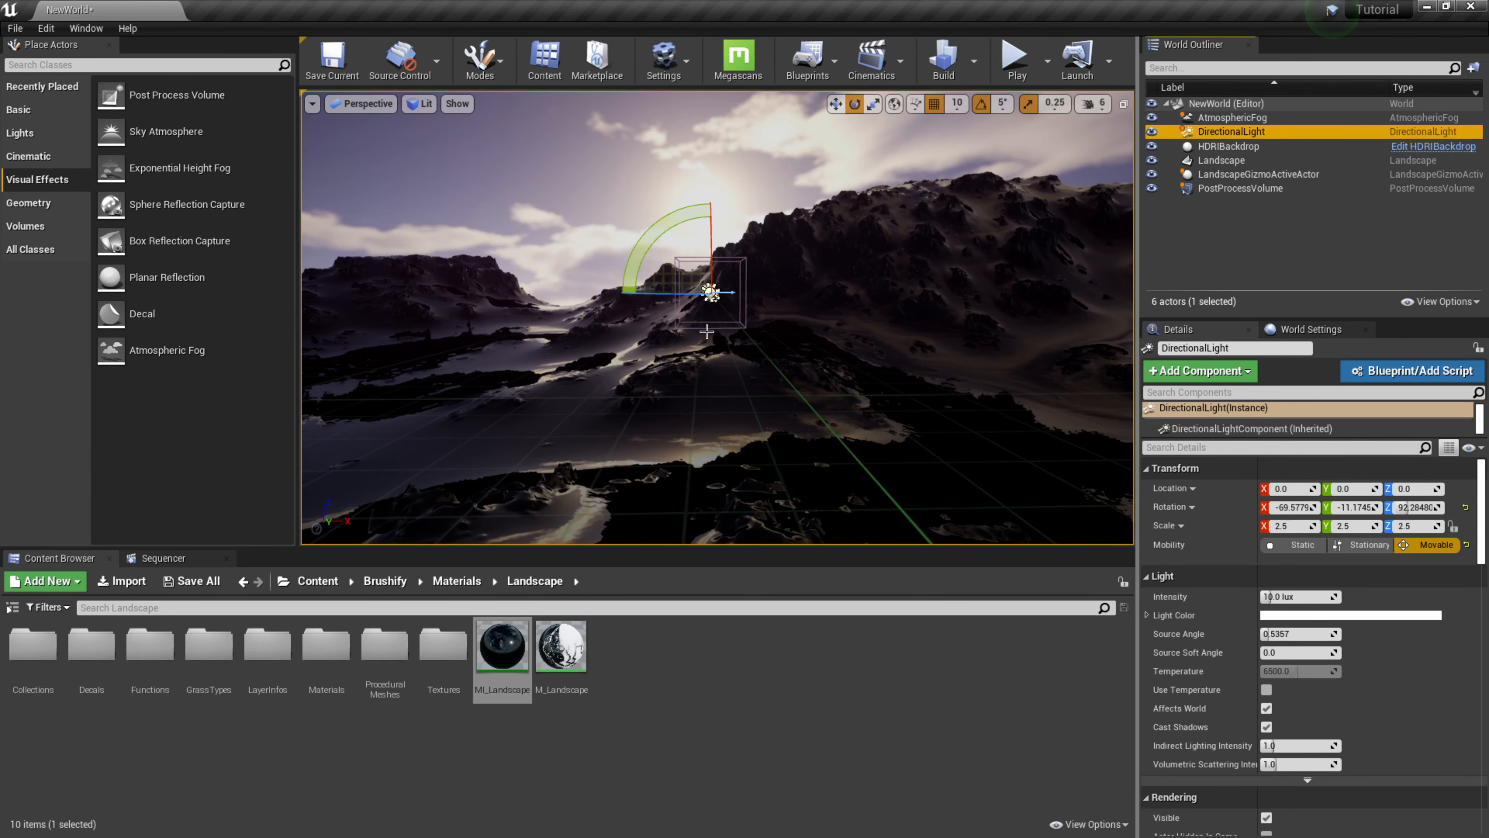
In Landscape Paint mode, assign the existing Grass_LayerInfo asset to the Grass target layer
right_click_drag(711, 330, 834, 358)
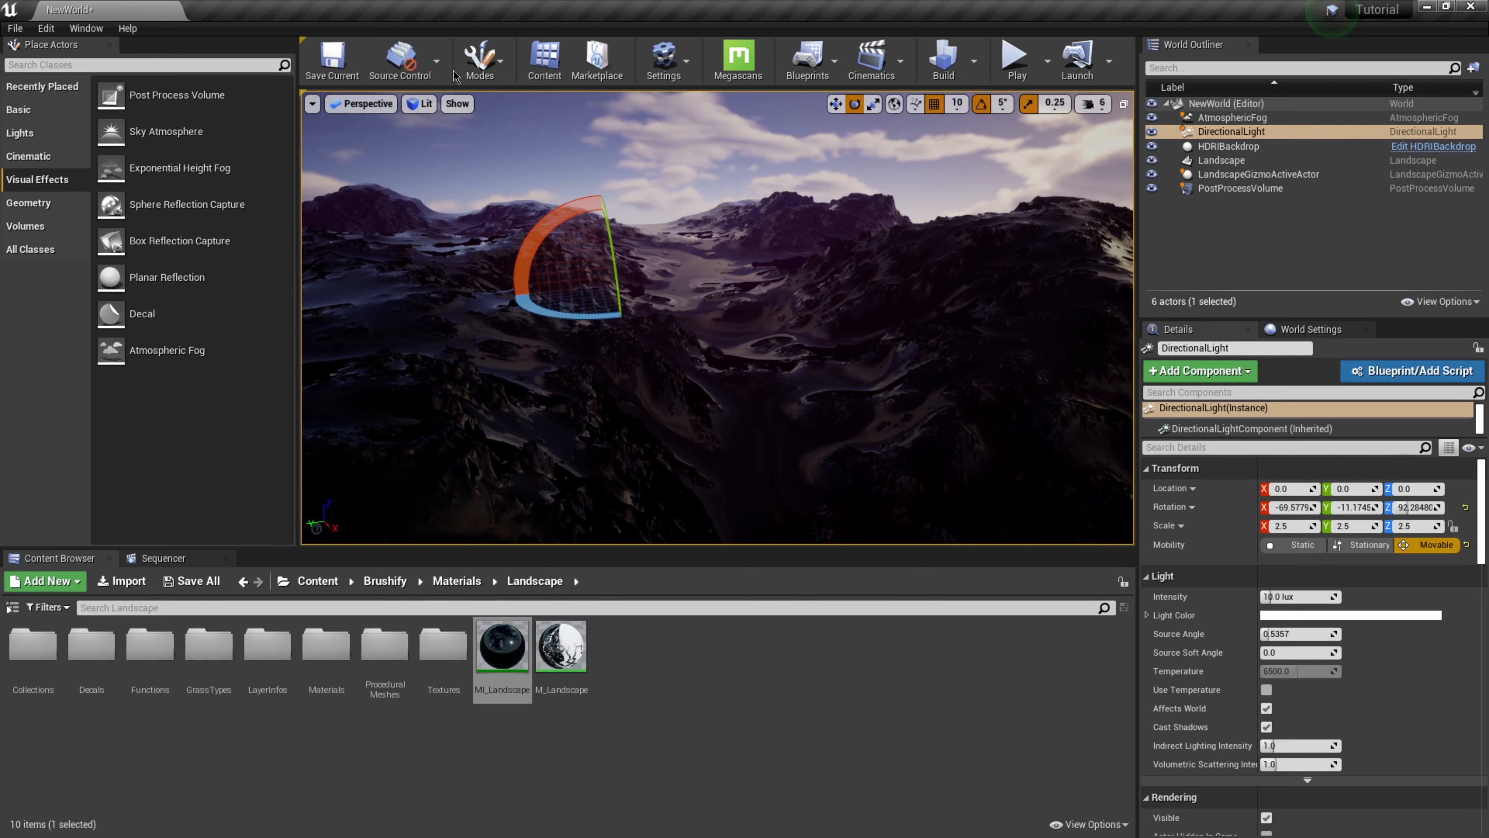
left_click(481, 58)
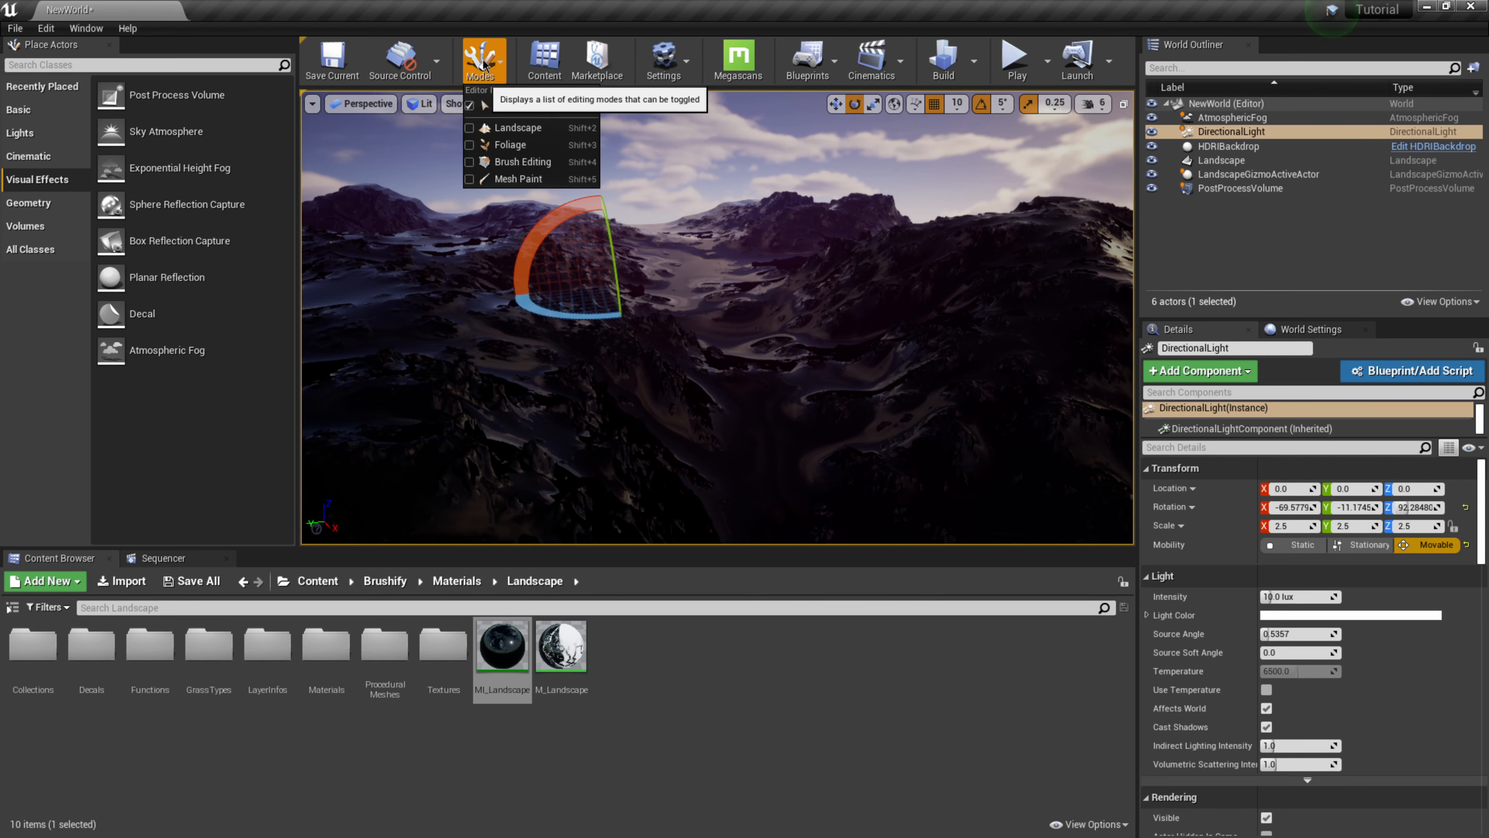
left_click(516, 128)
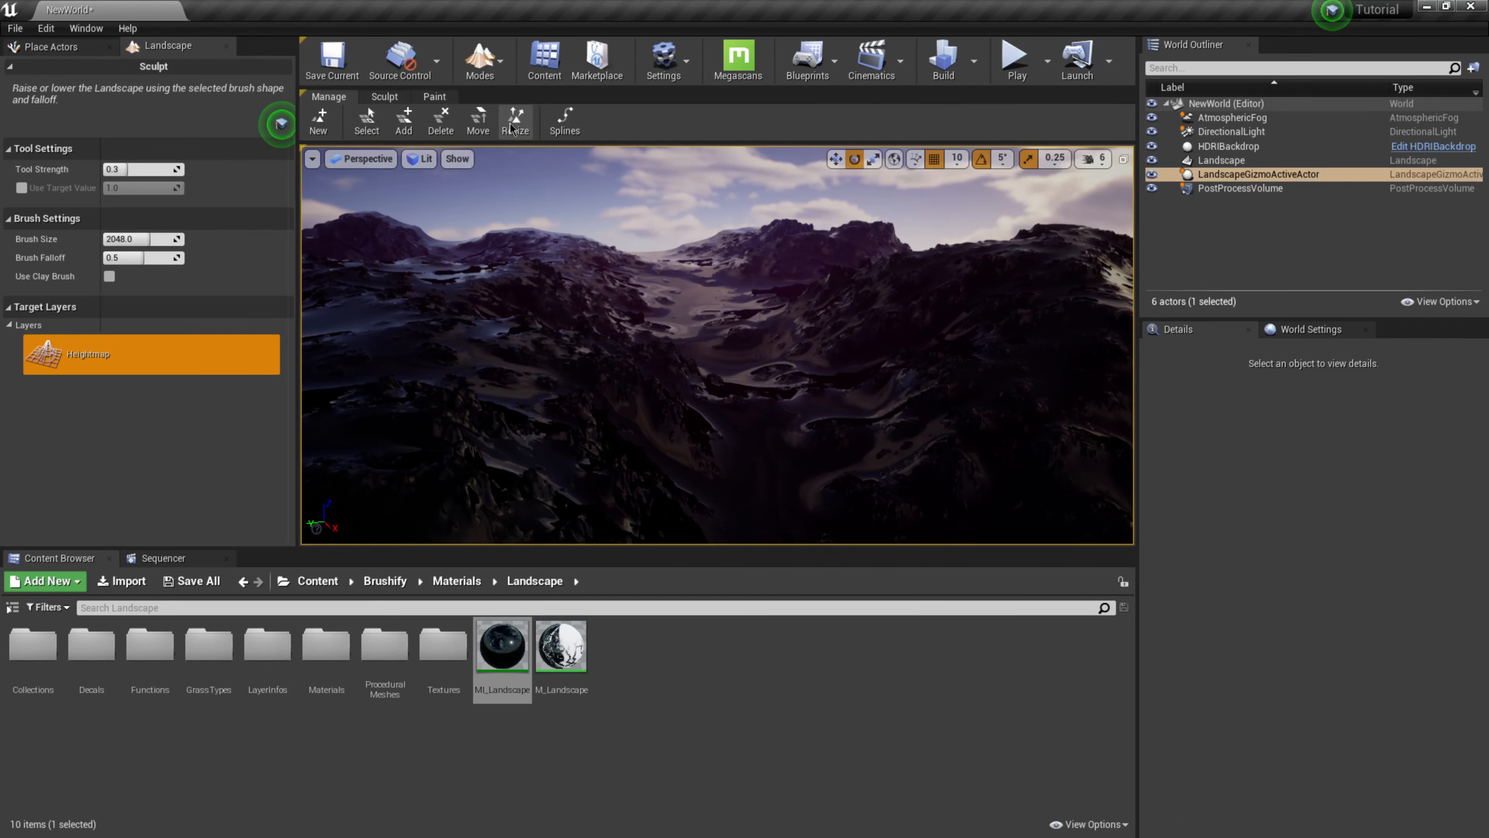
left_click(435, 96)
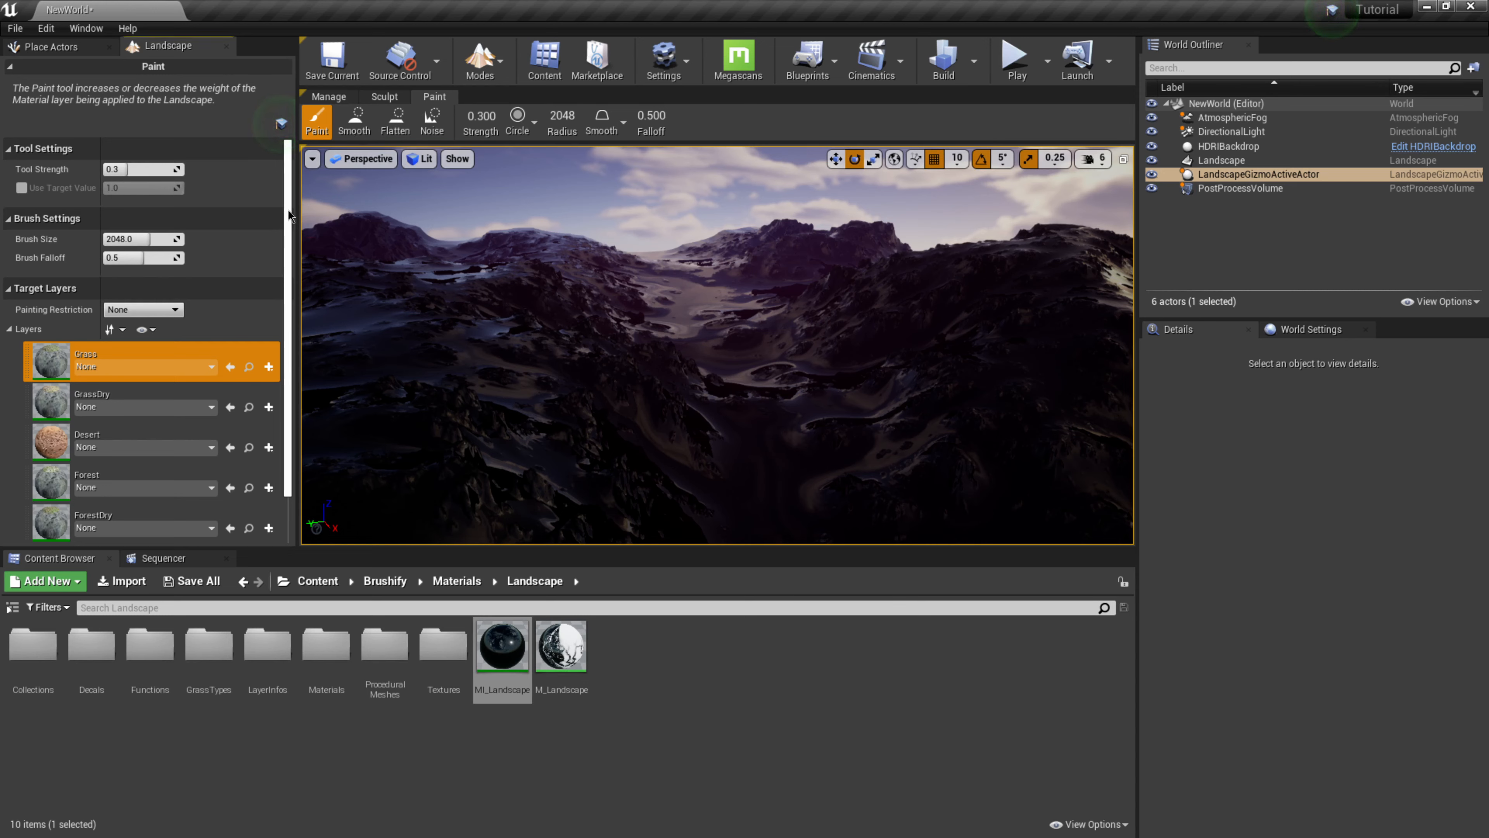
scroll(286, 234, "down", 5)
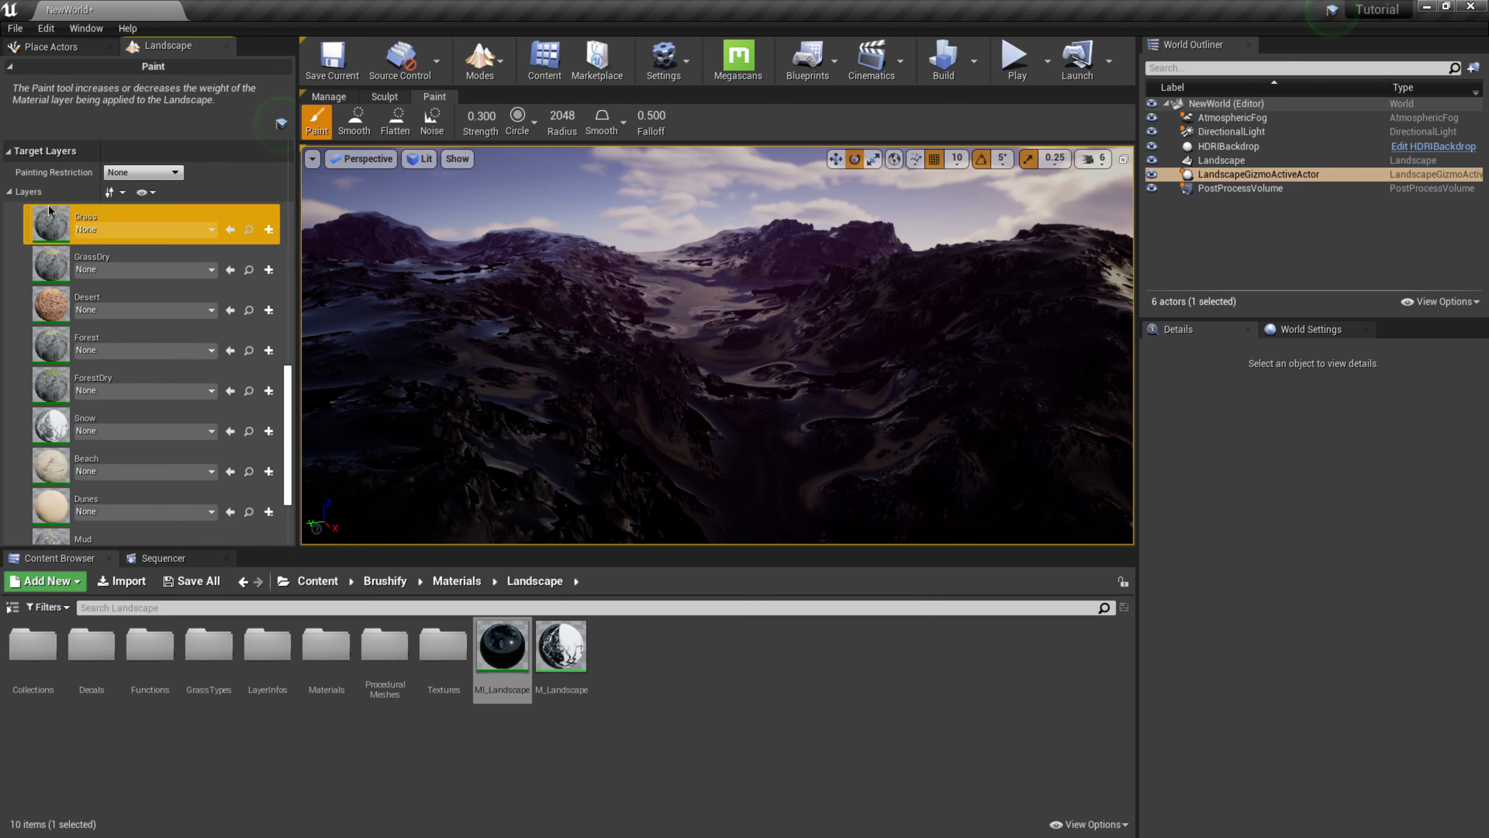
left_click(151, 233)
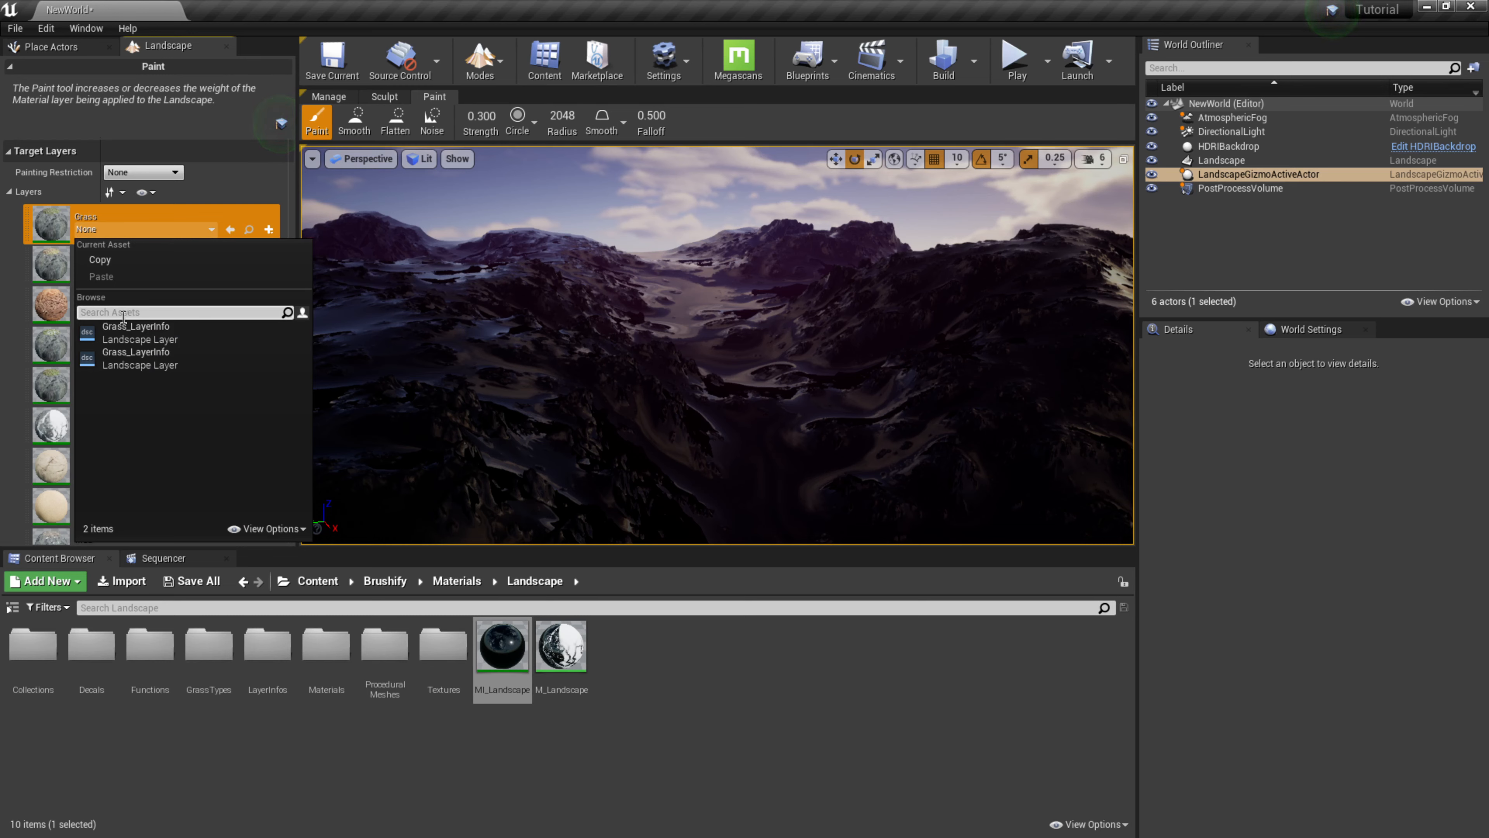
left_click(167, 335)
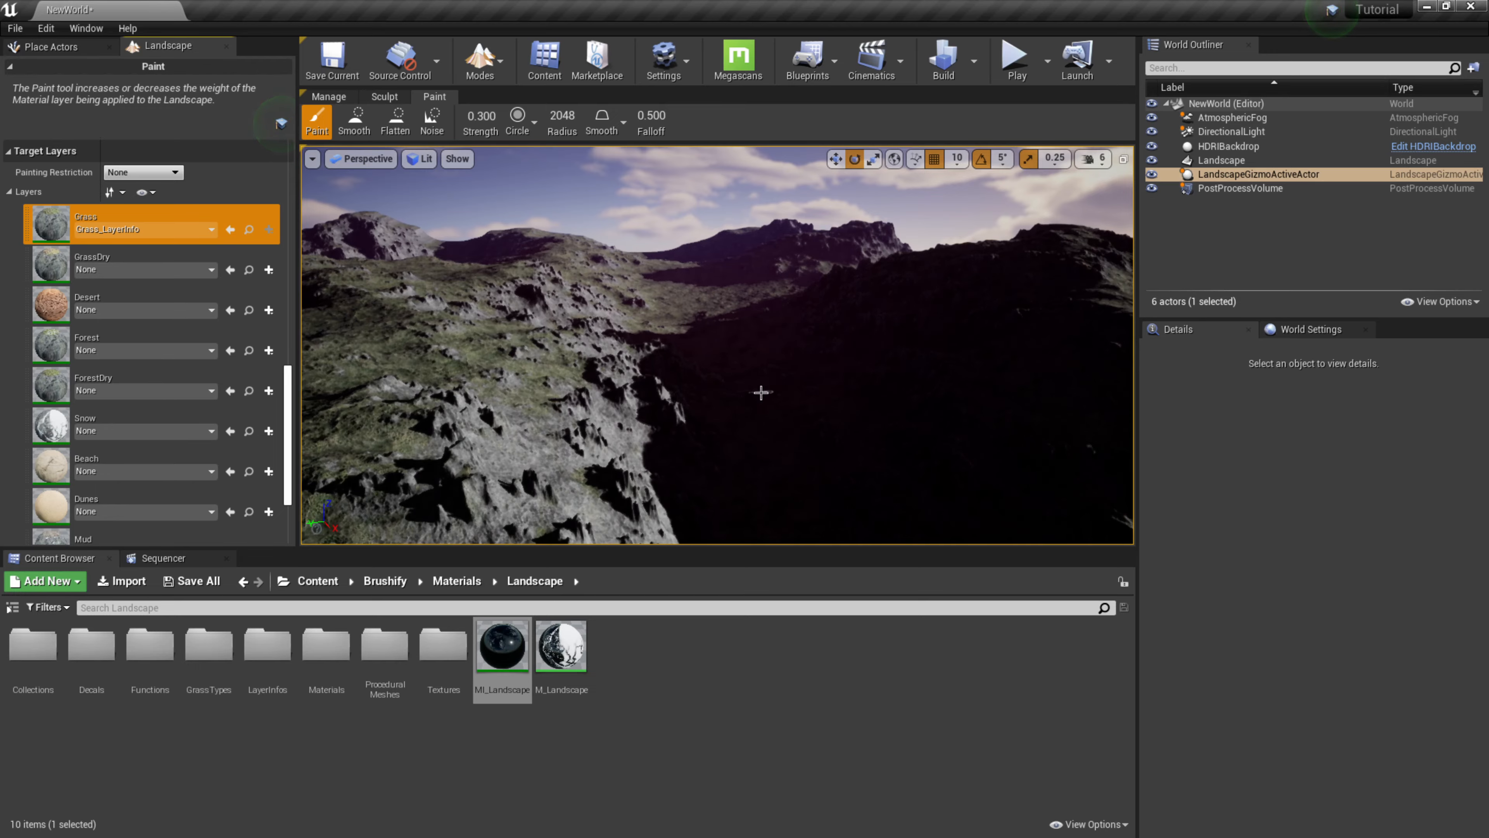
In Select mode, add an Exponential Height Fog to the grassy landscape and reset its location to 0, 0, 0
right_click_drag(727, 385, 827, 393)
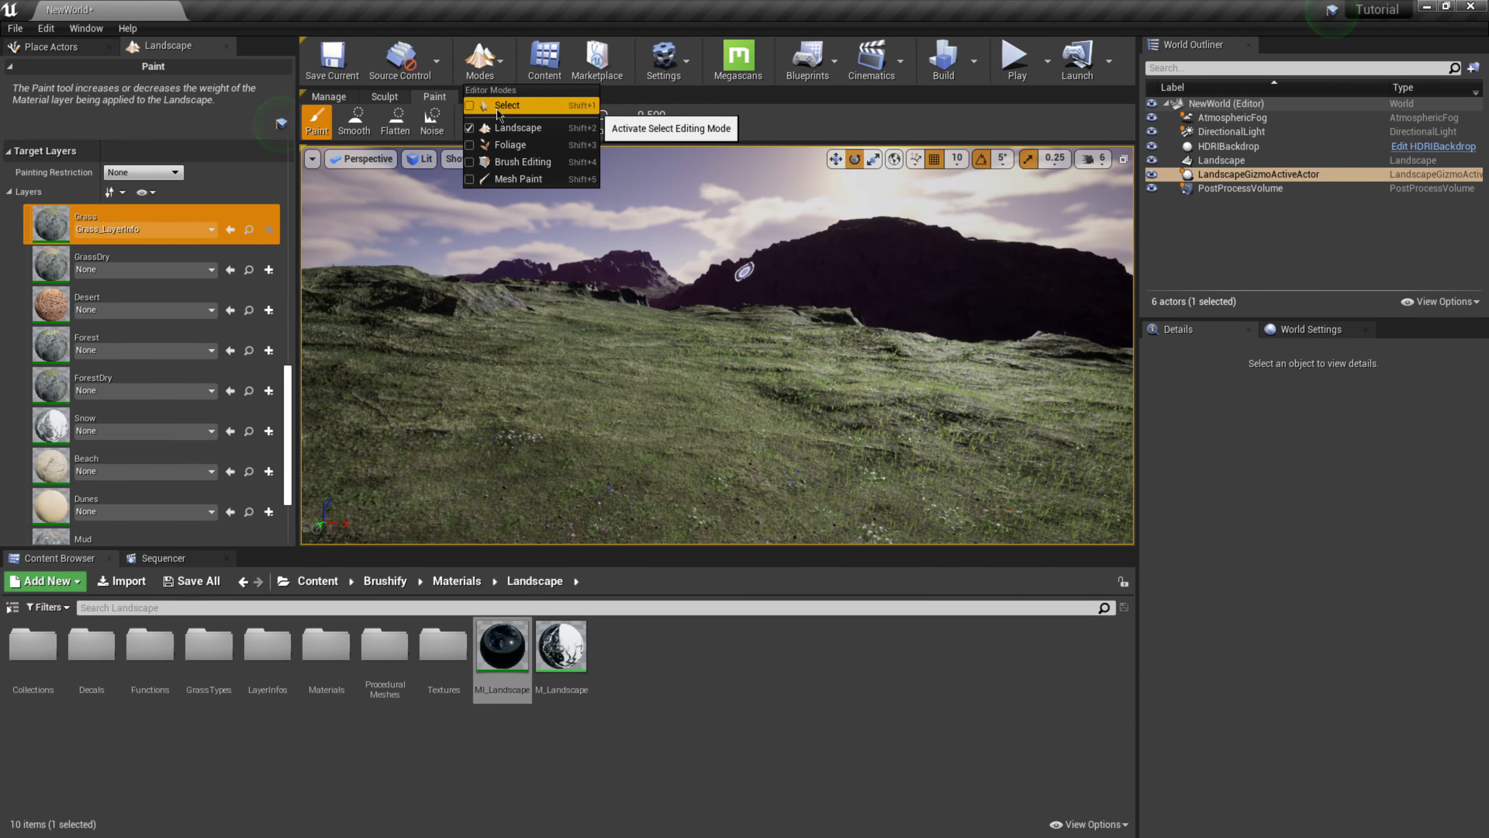
left_click(498, 106)
right_click_drag(838, 409, 841, 464)
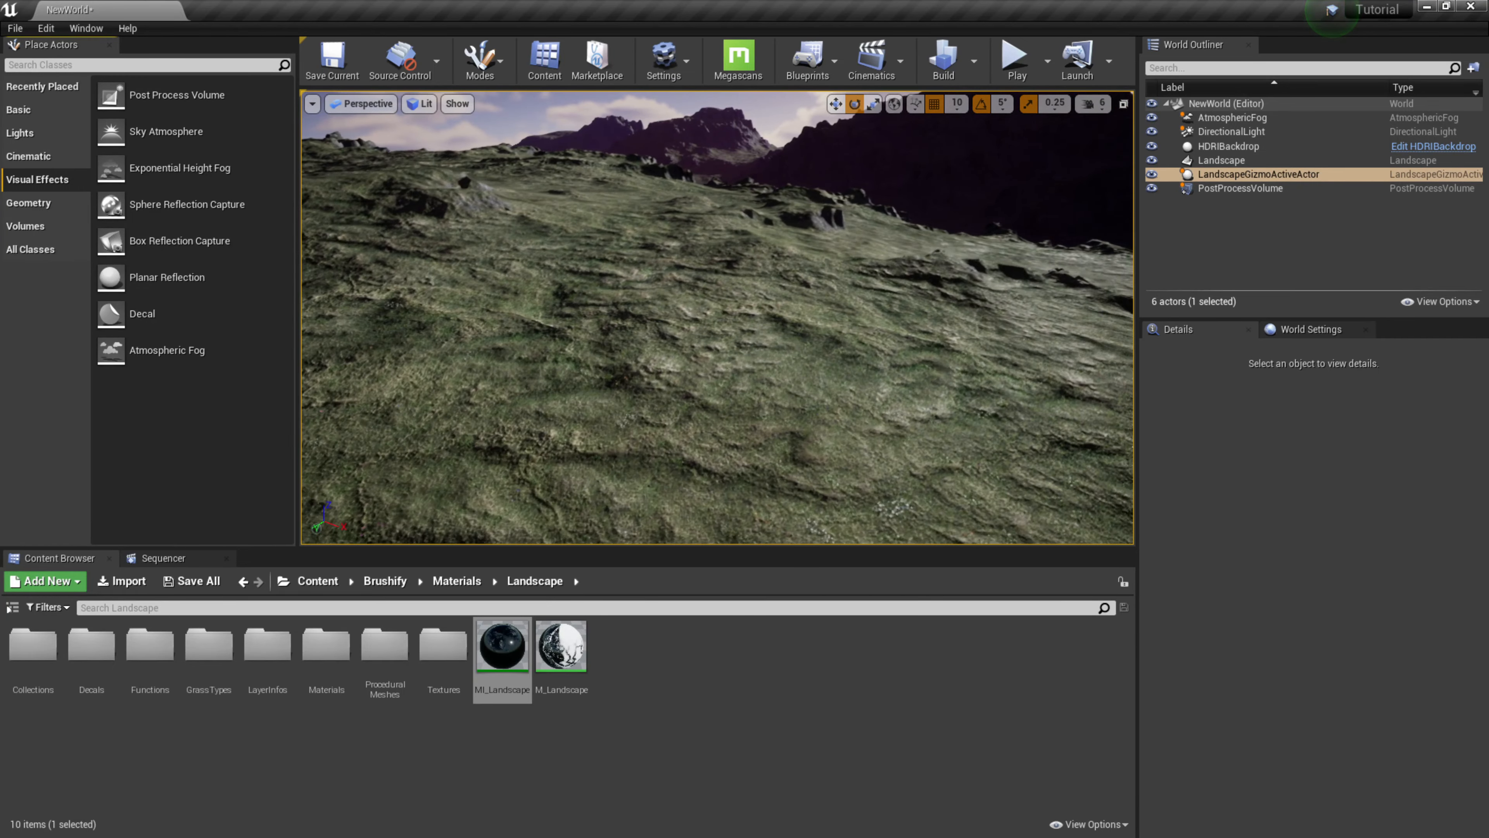
right_click_drag(841, 464, 843, 390)
right_click_drag(904, 269, 904, 269)
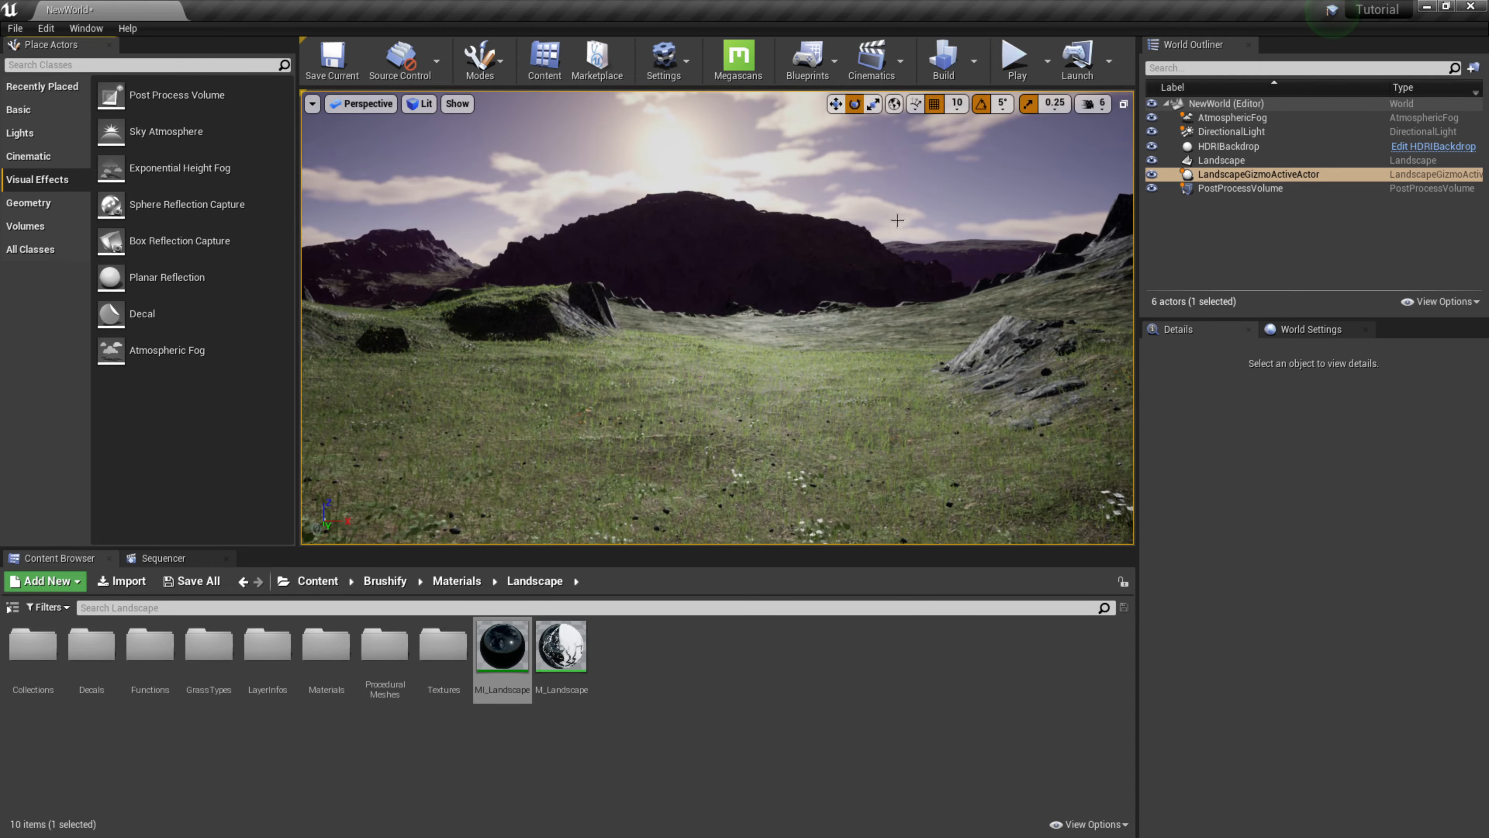
right_click_drag(446, 194, 445, 193)
right_click_drag(351, 273, 352, 273)
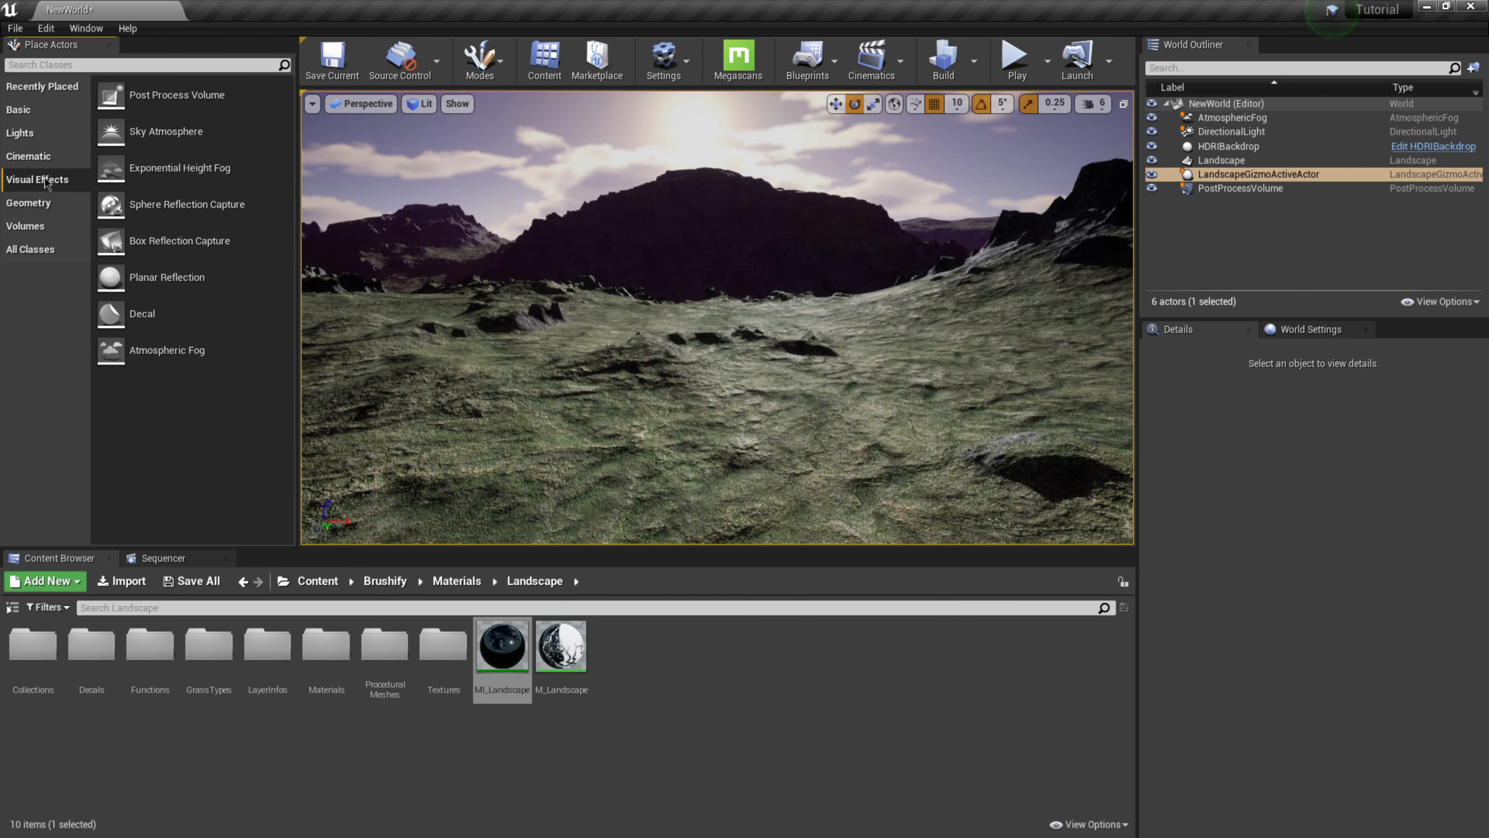
left_click_drag(173, 168, 692, 386)
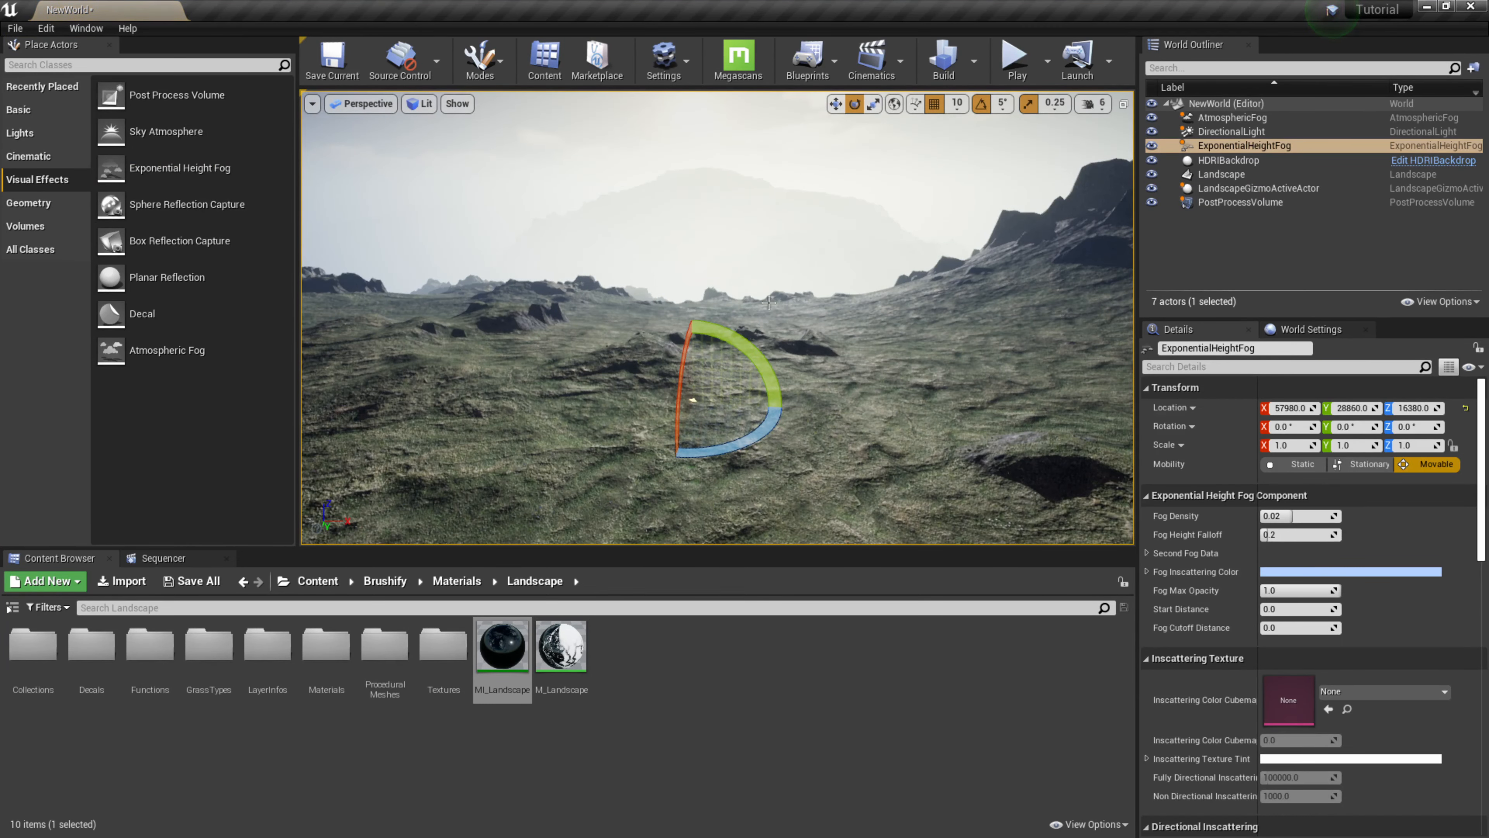
left_click(836, 104)
left_click(1245, 147)
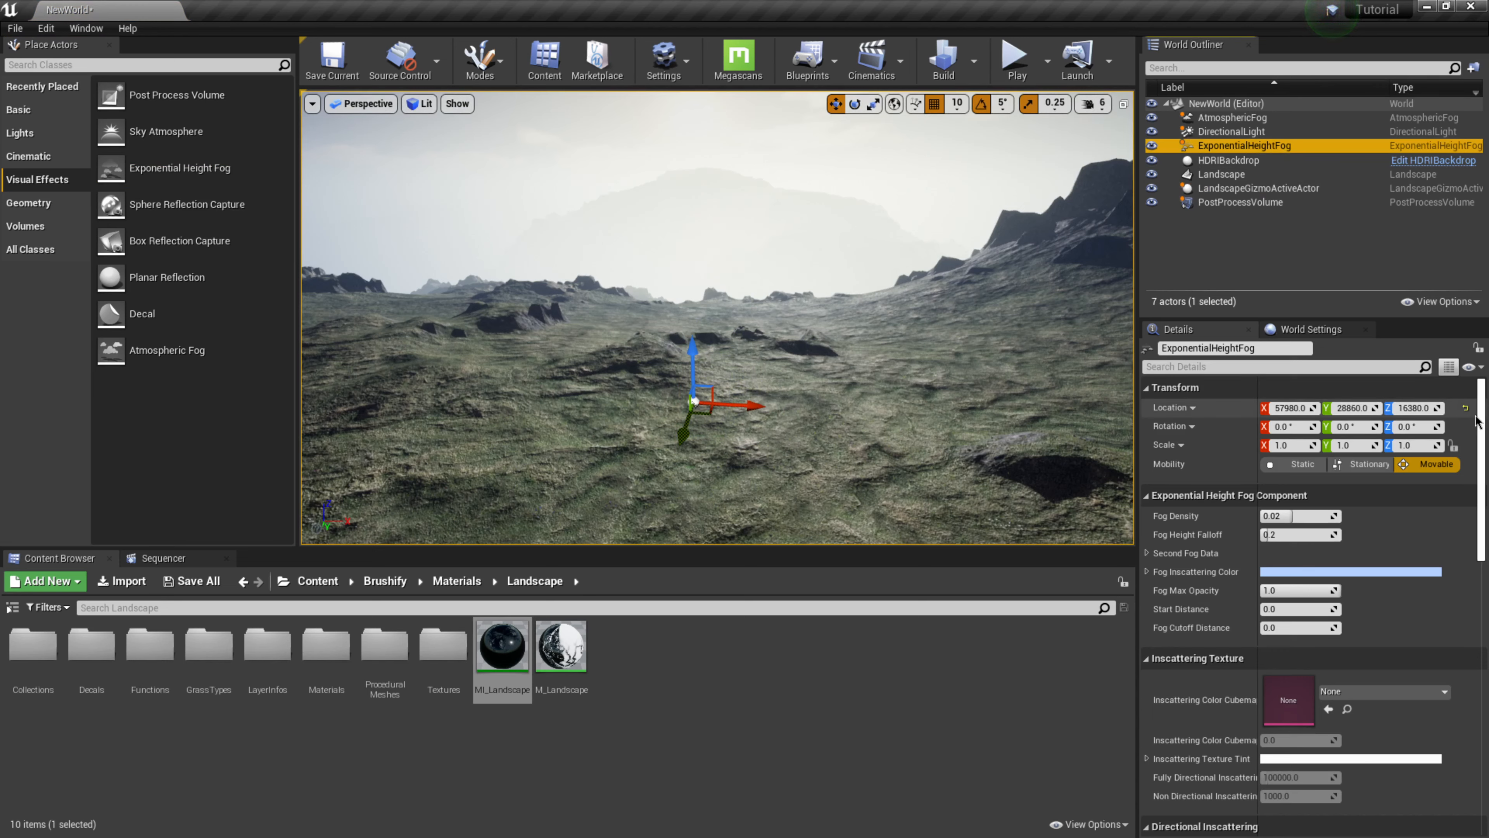
left_click(1466, 409)
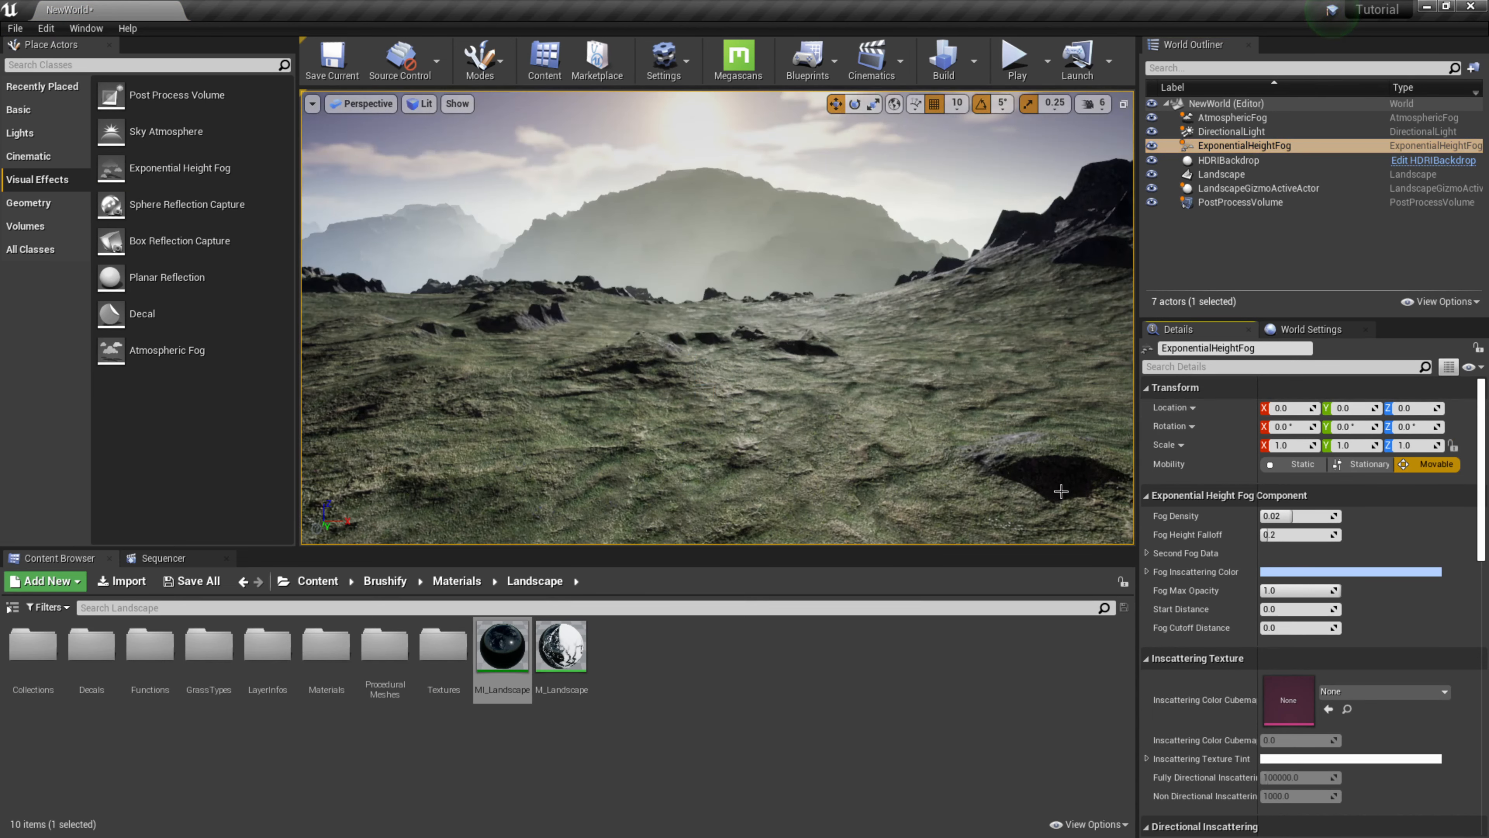
Lower the height fog's density to about 0.0024 and sample its Fog Inscattering Color from the purple-grey sky, hex sRGB A8A2B1FF
left_click_drag(1297, 517, 1244, 517)
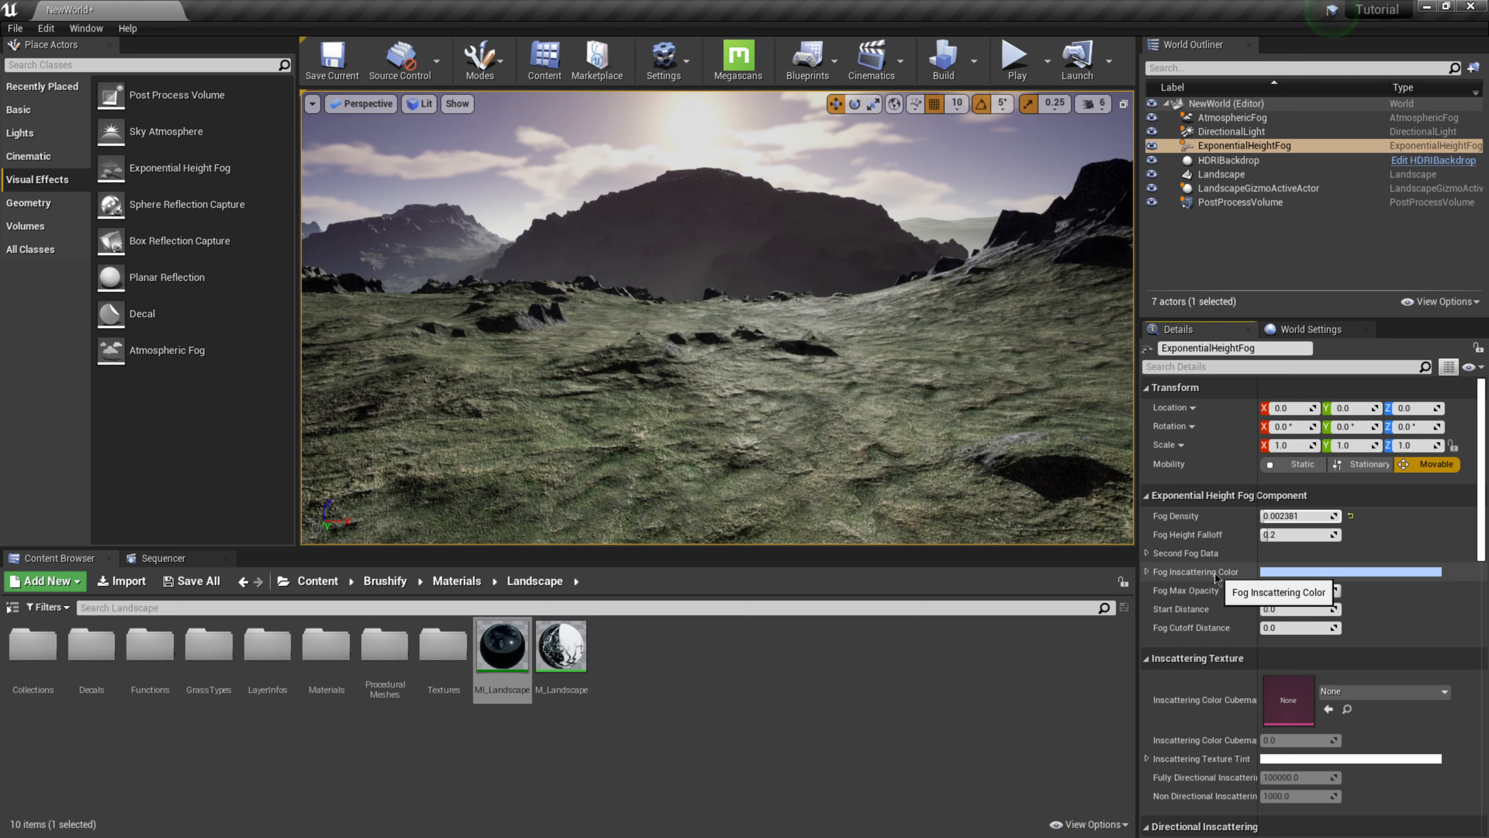
left_click(1282, 572)
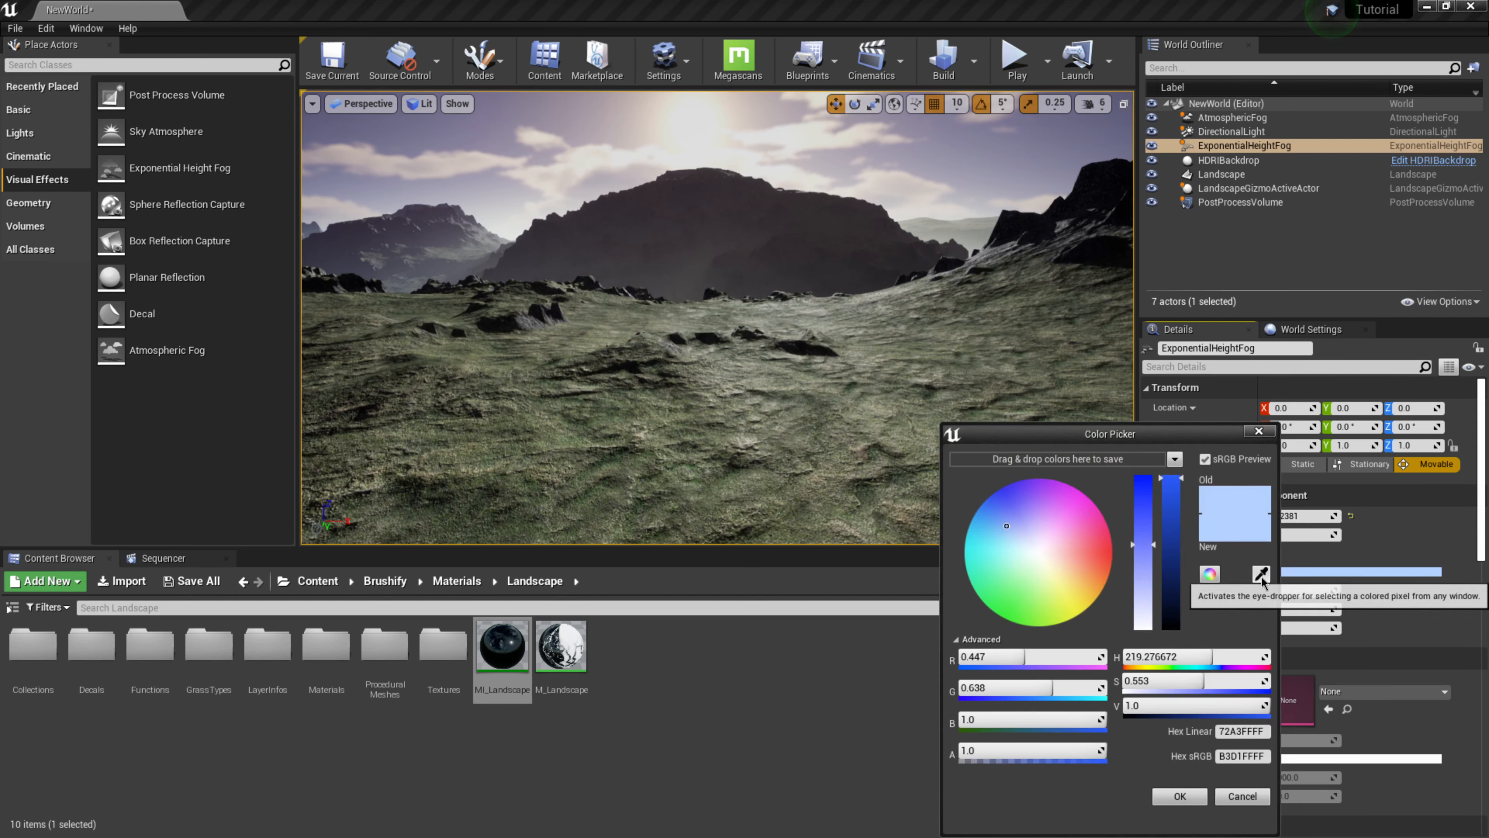
left_click(1209, 574)
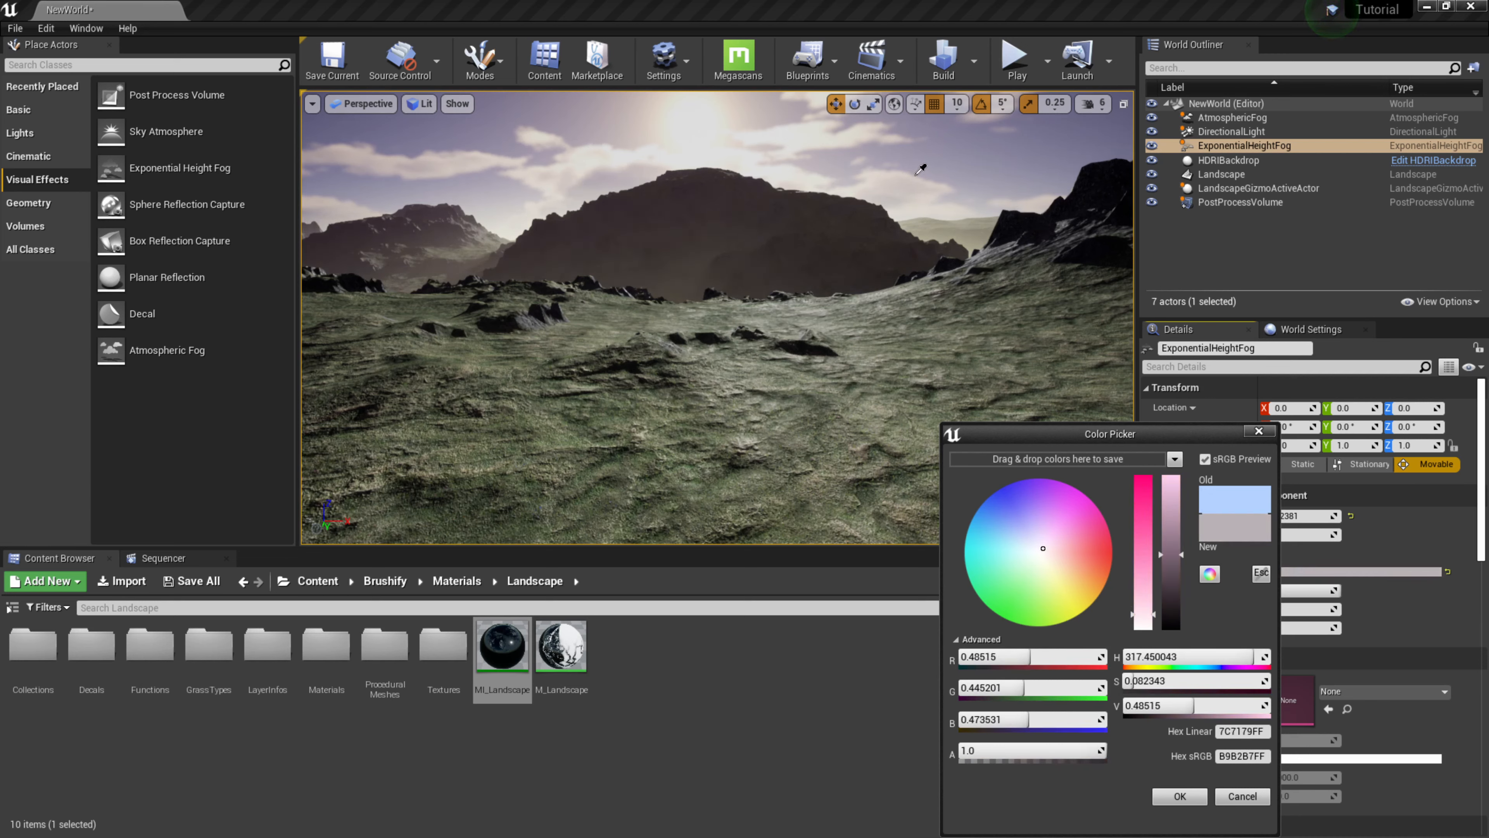
left_click(924, 155)
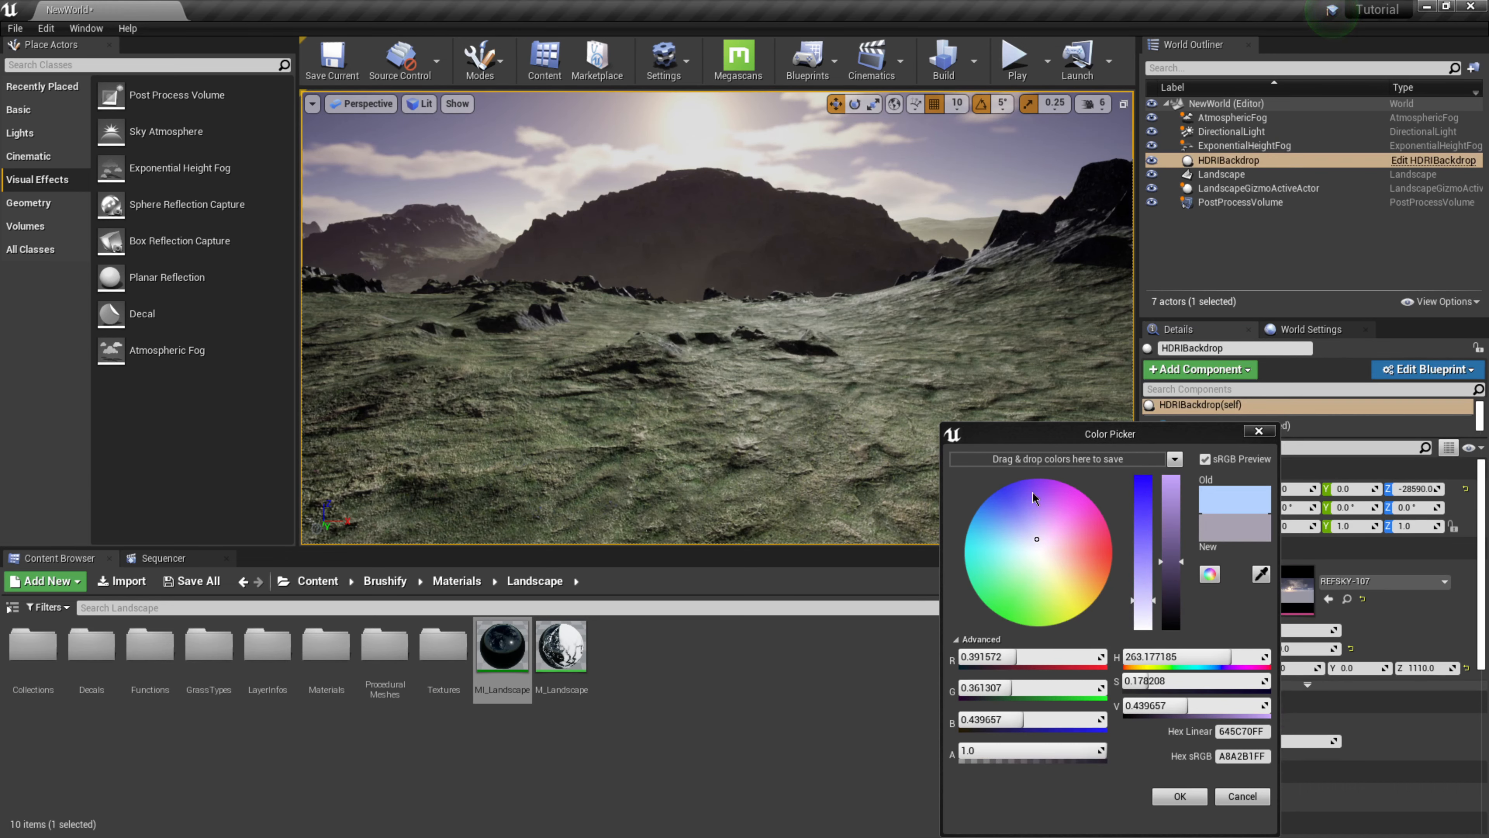
left_click(1180, 796)
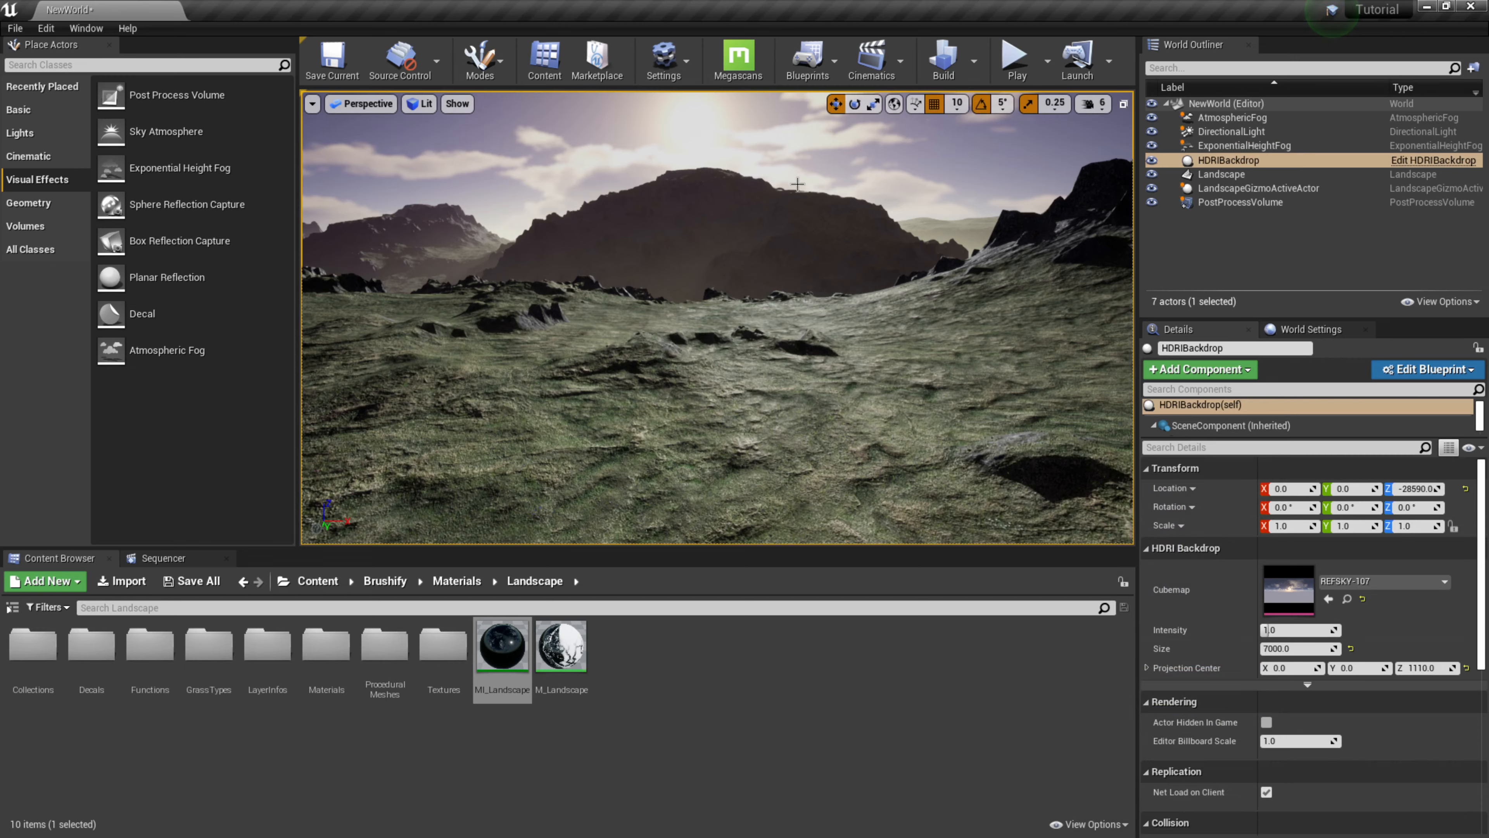
Play the level in the editor and run the character forward across the grass toward the hills
right_click_drag(766, 302, 733, 262)
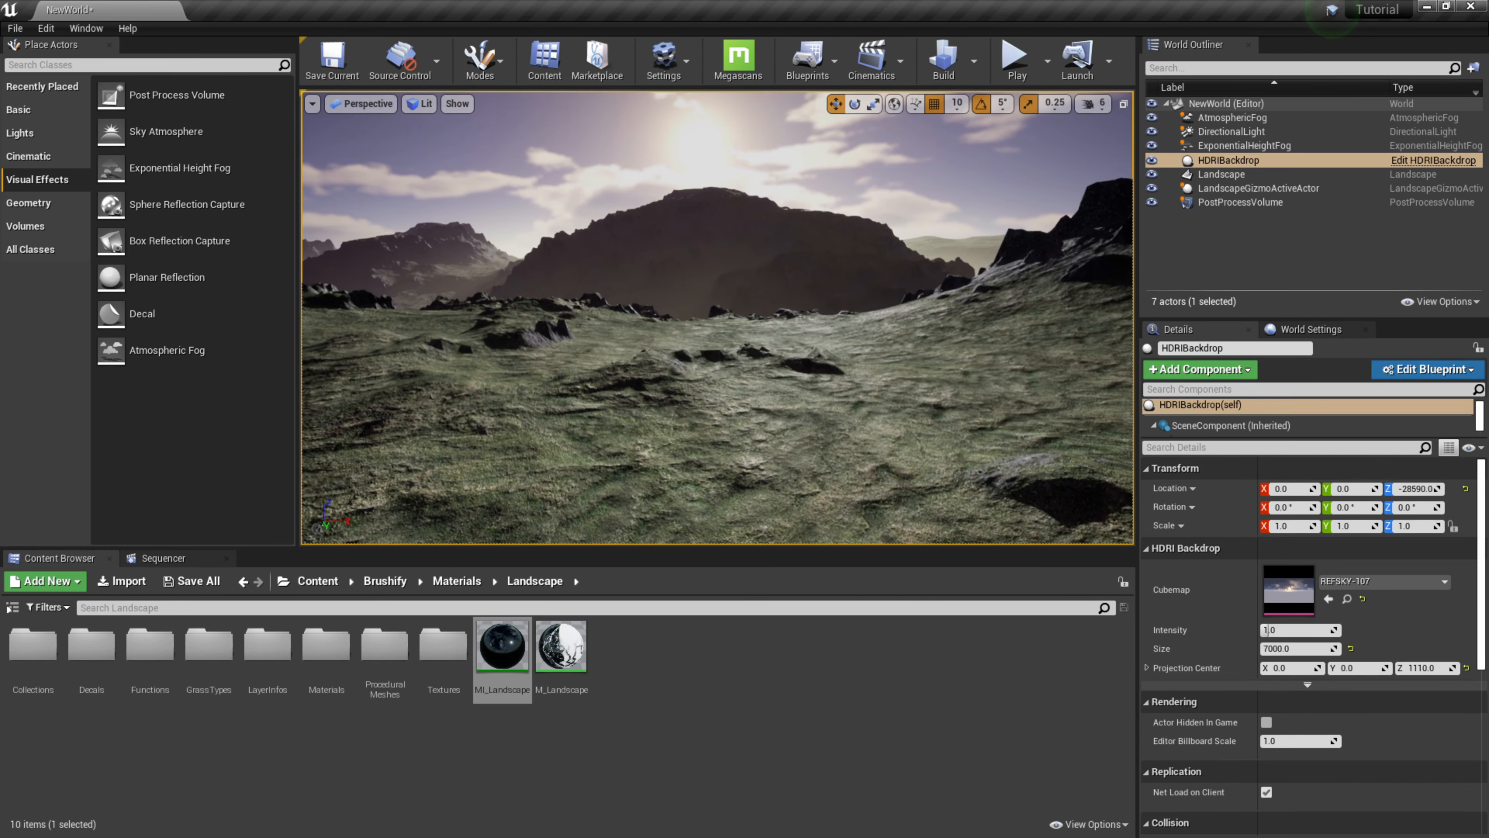
left_click(1015, 59)
key("w")
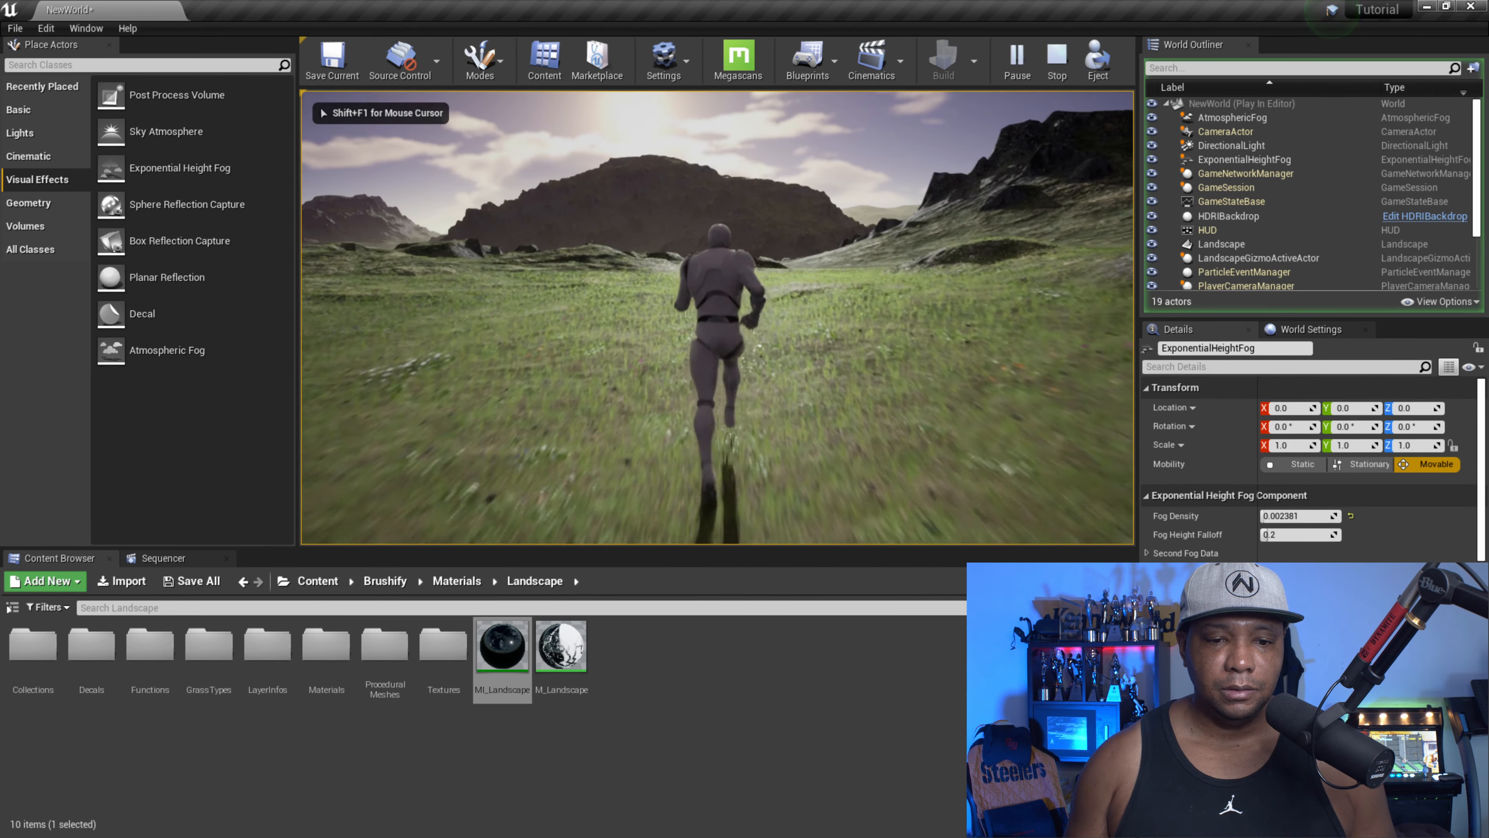